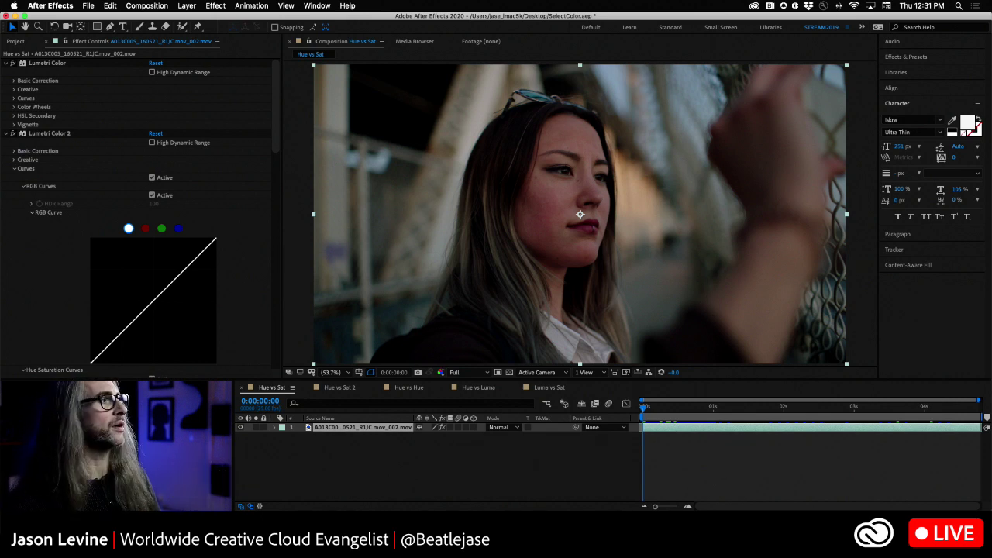
Step: Examine the Hue Saturation Curves of the second Lumetri Color effect, from Hue vs Sat through Sat vs Sat
drag(273, 87, 288, 174)
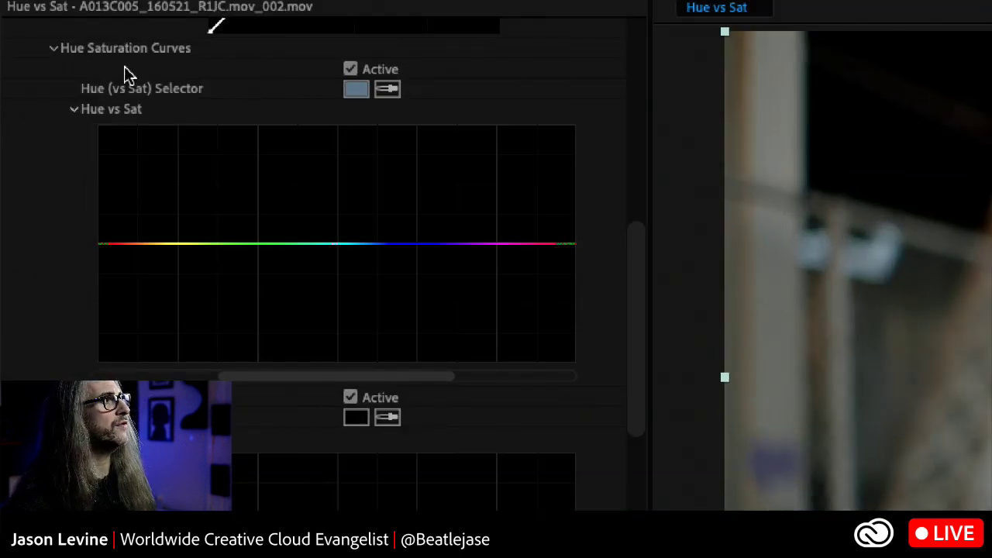
drag(642, 312, 648, 537)
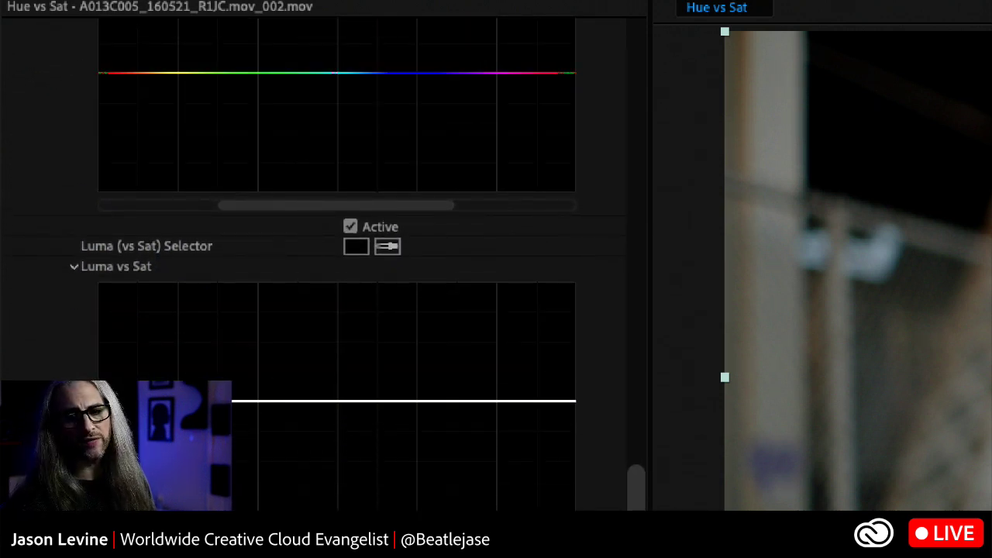
scroll(349, 256, down, 6)
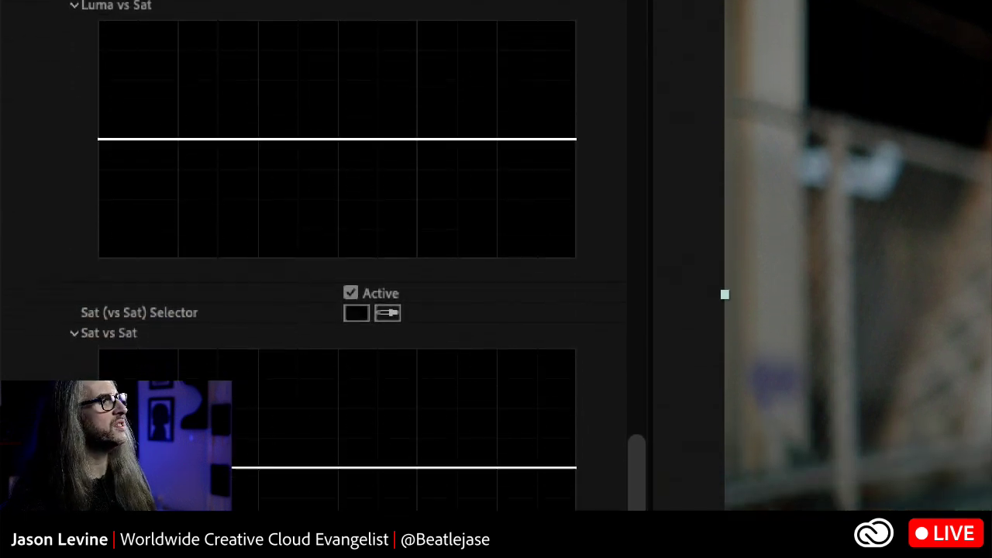
drag(649, 496, 621, 161)
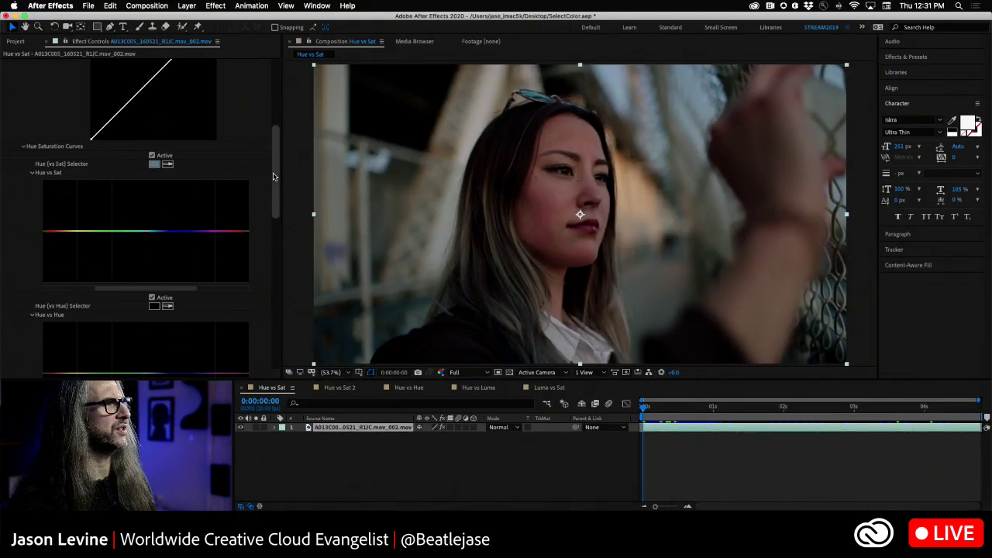
scroll(641, 247, down, 2)
drag(277, 197, 278, 205)
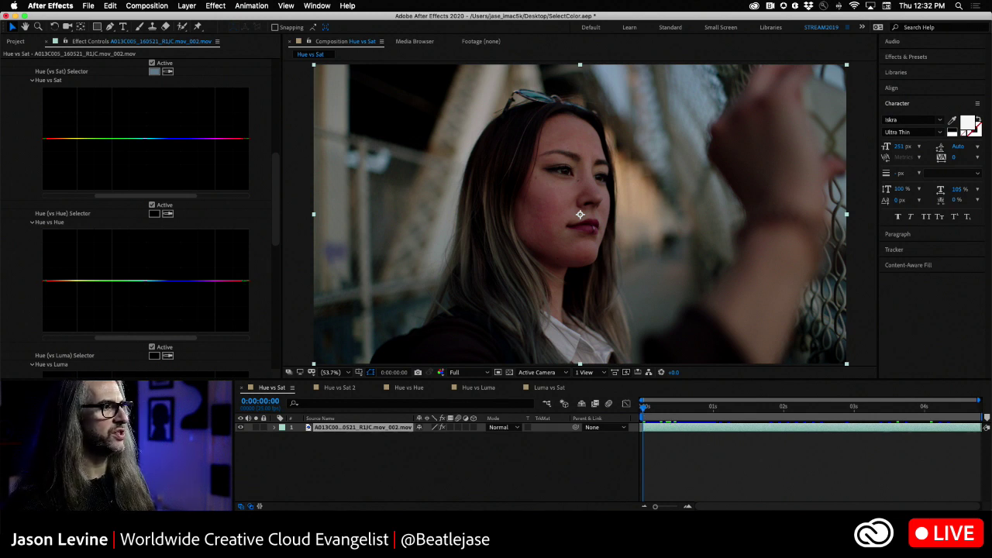
Step: Play the Hue vs Sat composition for a preview and return the playhead to the first frame
click(263, 392)
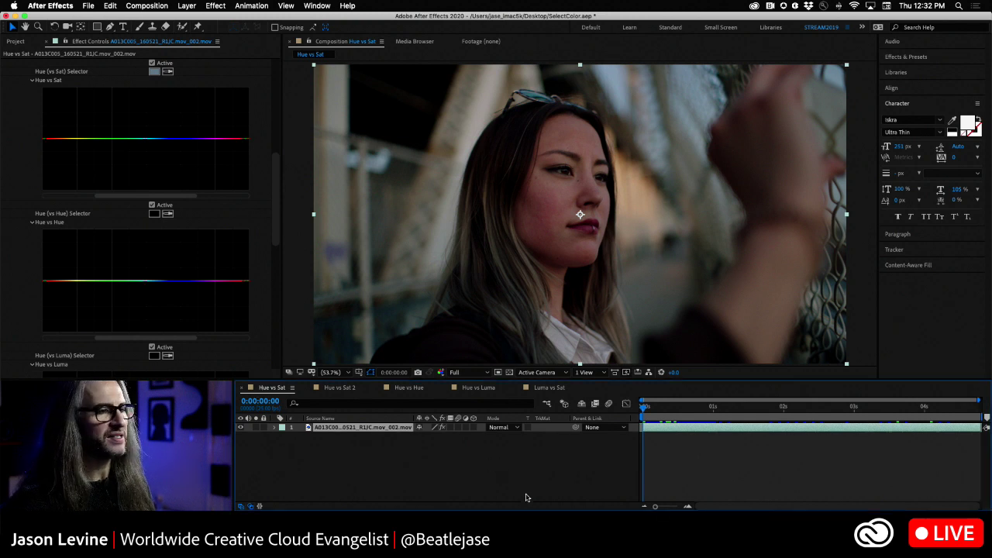
key(space)
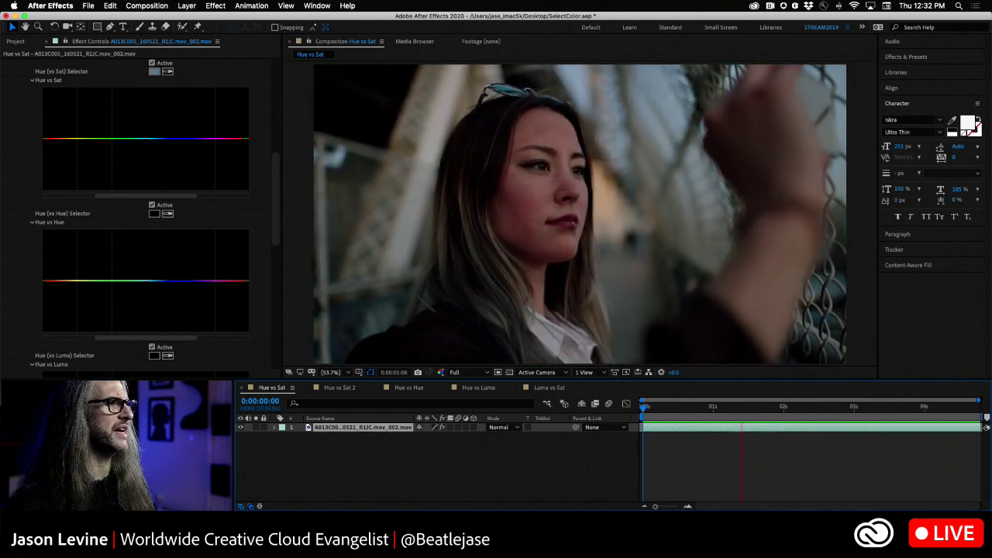
click(809, 408)
drag(809, 408, 642, 408)
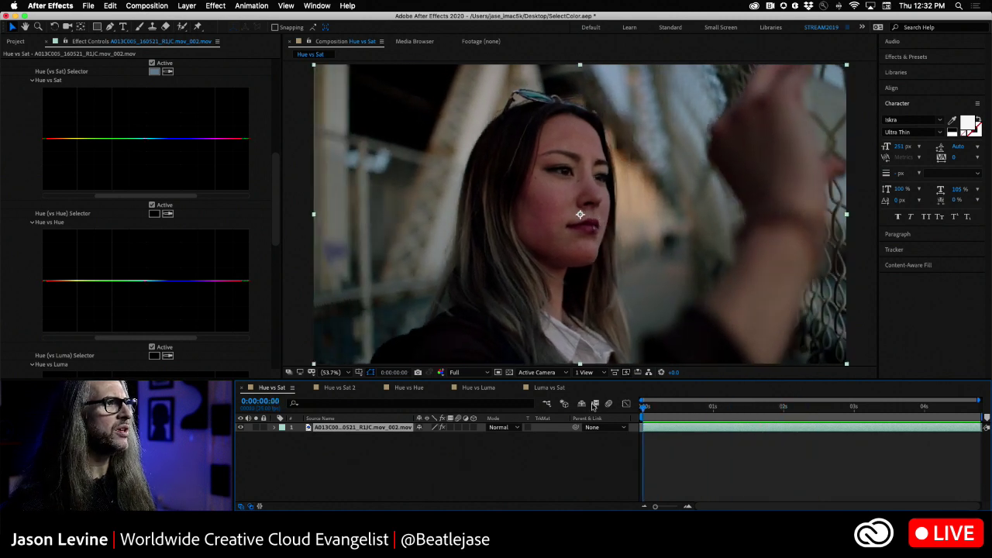
Step: Sample the woman's lip colour with the Hue (vs Sat) Selector eyedropper
click(293, 337)
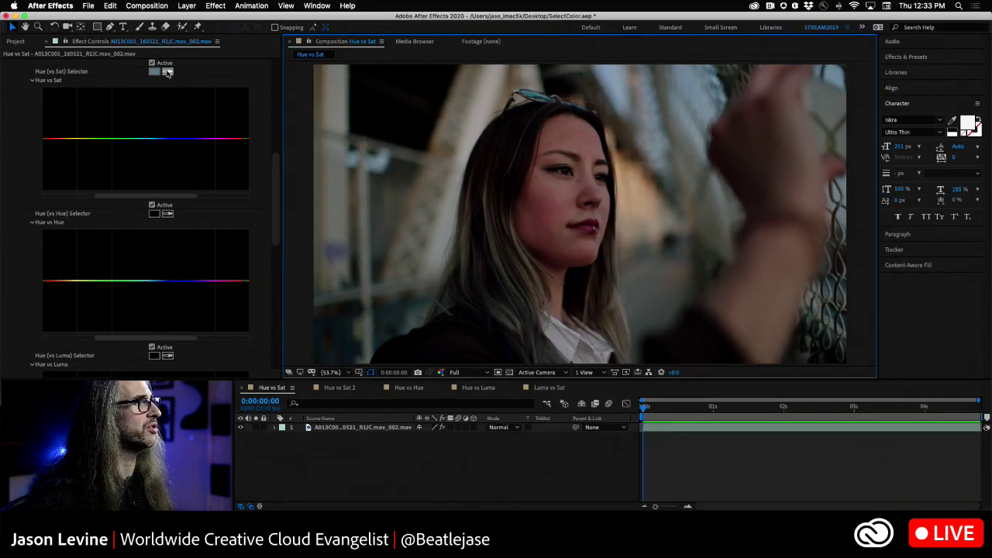
click(167, 72)
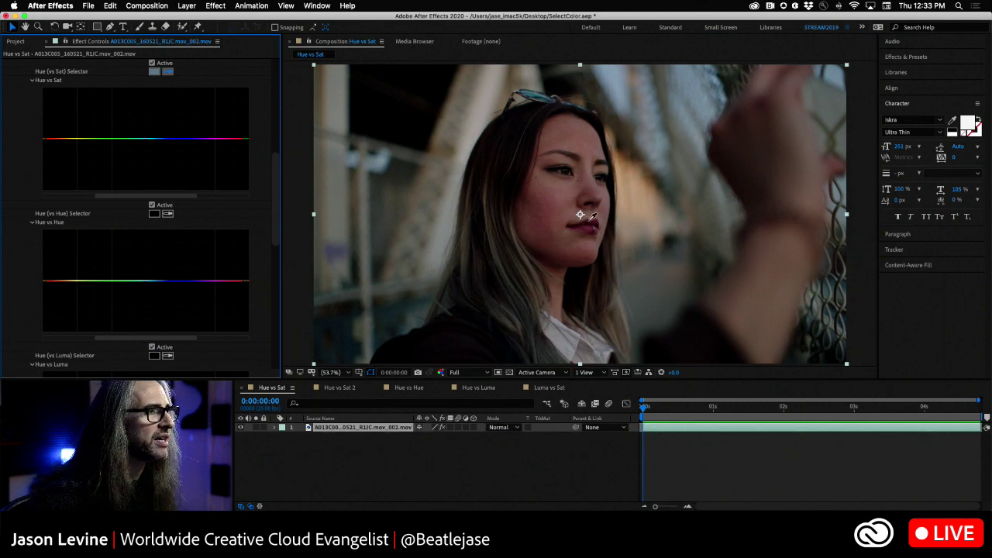
click(581, 215)
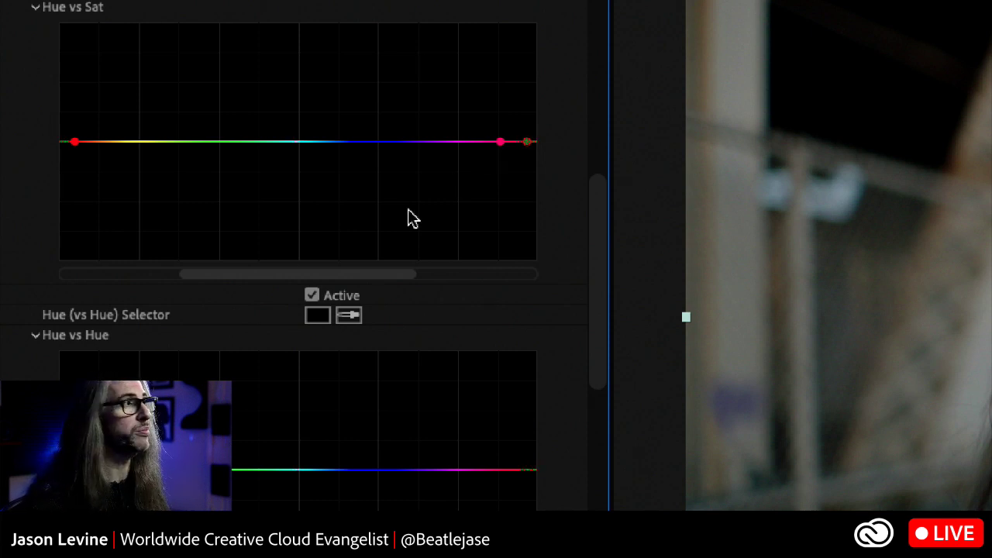
Step: Raise the lip-red point of the Hue vs Sat curve about halfway to the maximum and narrow its orange-side range
drag(314, 275, 104, 279)
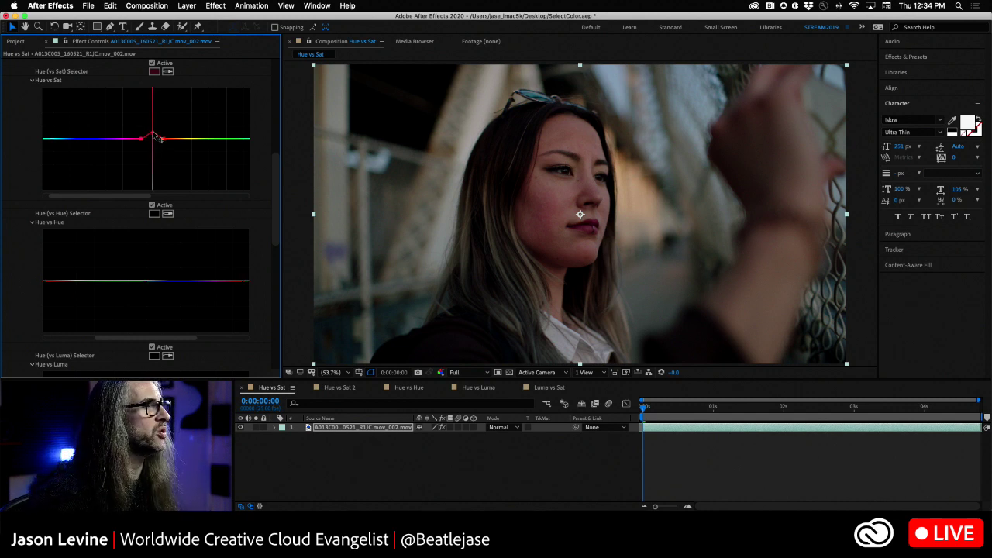
mouse_move(159, 133)
mouse_down()
mouse_move(159, 122)
mouse_move(157, 172)
mouse_move(157, 118)
mouse_up()
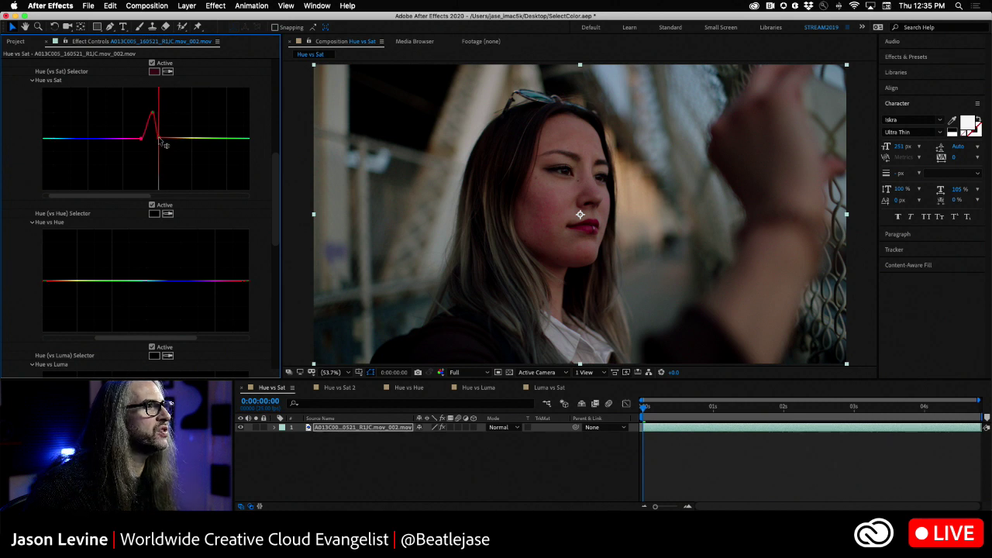
drag(159, 139, 156, 138)
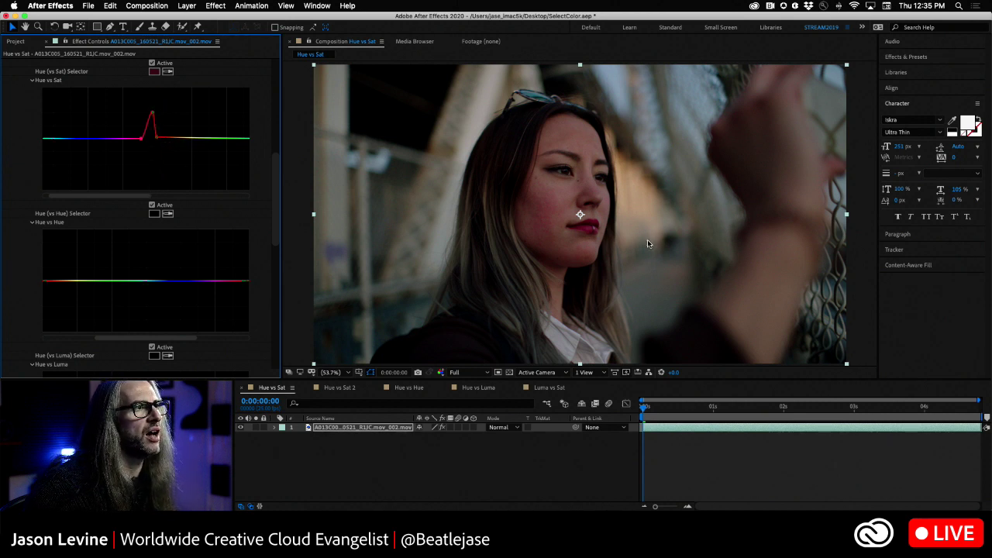
Step: Magnify the composition view to 100% and compare the lips with the Hue vs Sat curve switched off and on
click(346, 373)
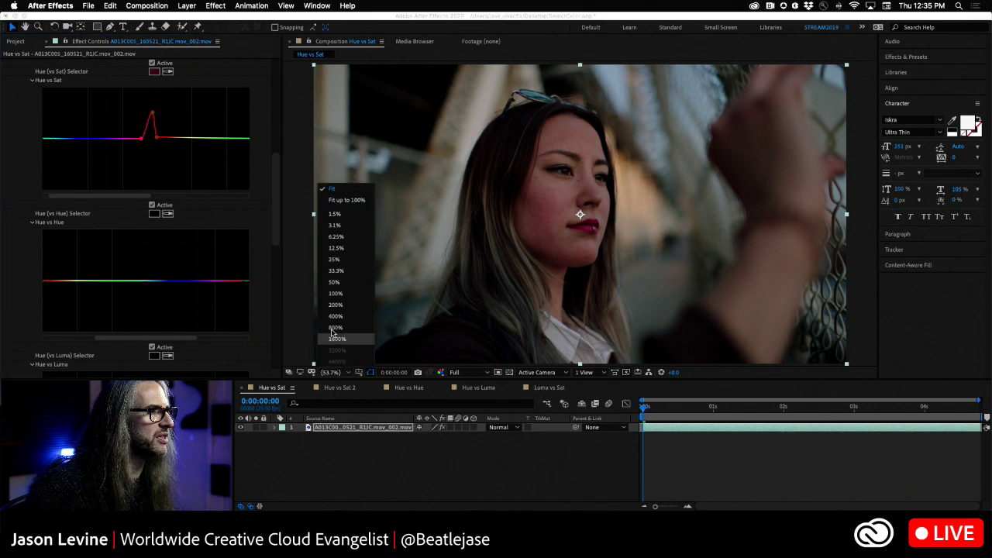
click(343, 294)
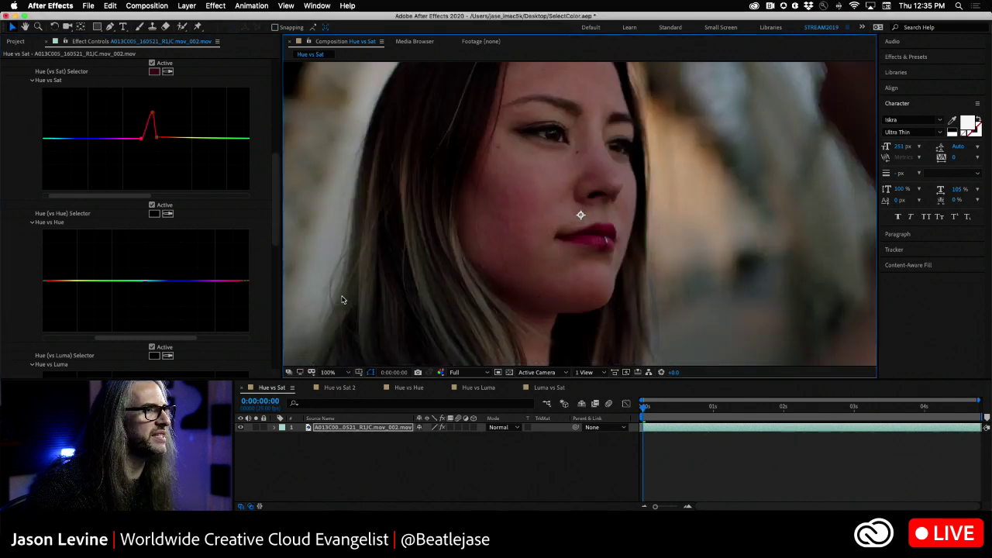
click(152, 64)
click(152, 64)
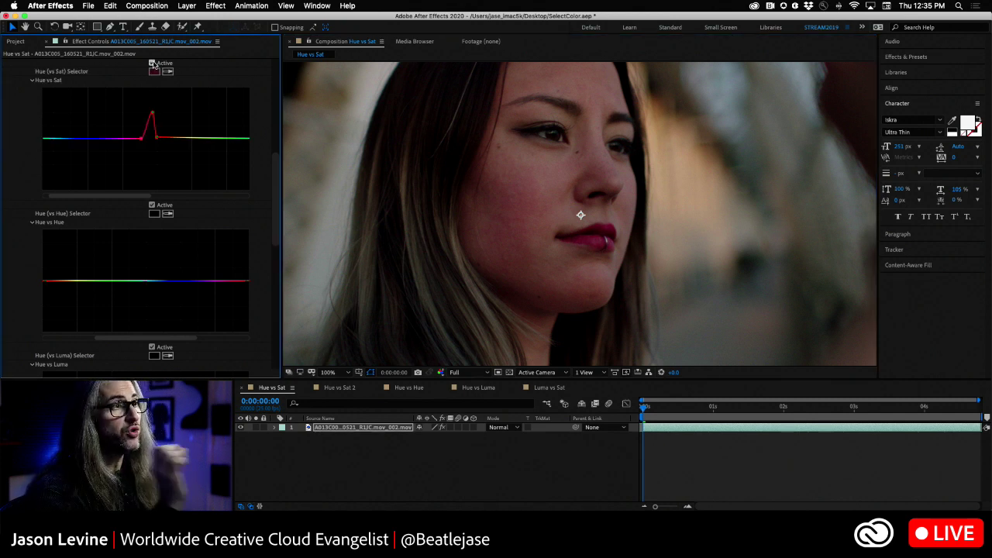
click(152, 63)
click(152, 64)
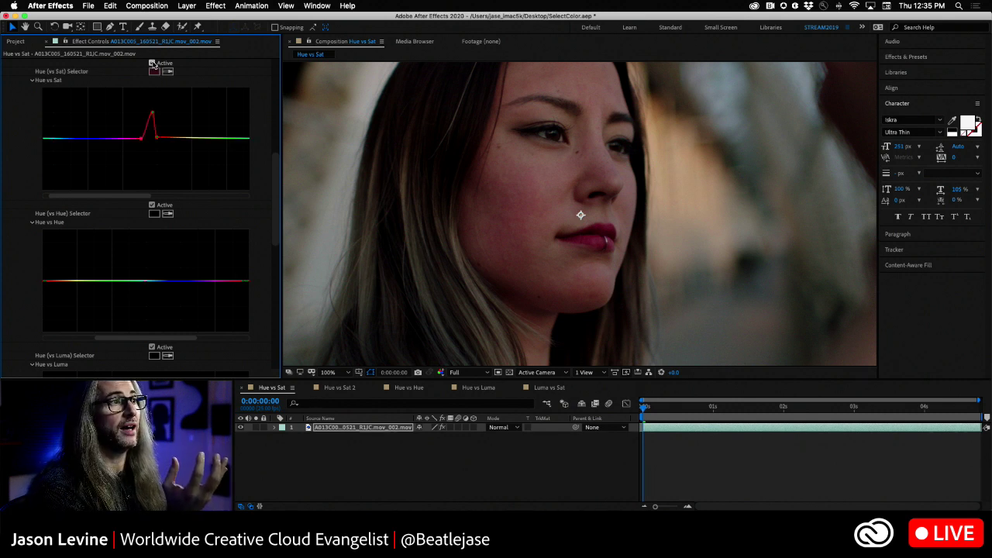
click(152, 64)
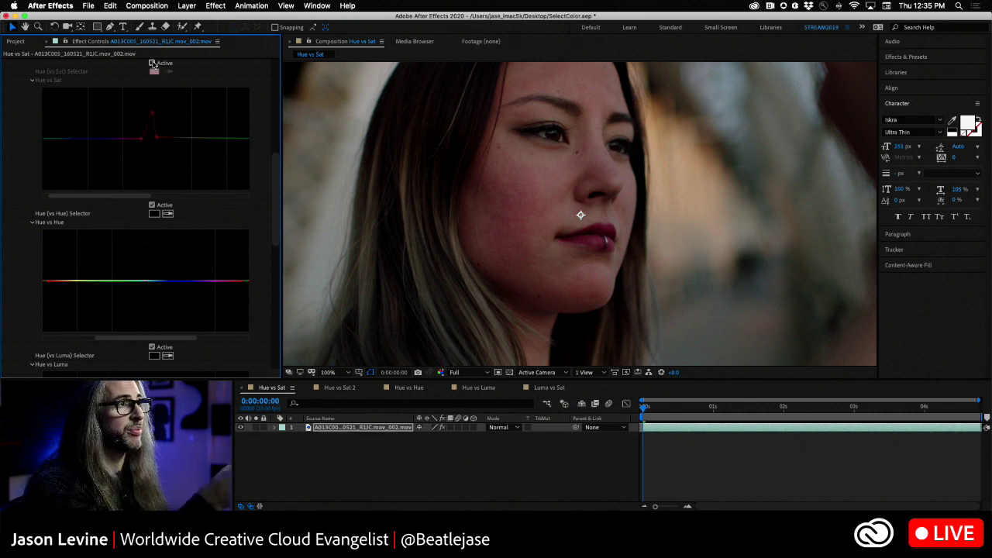
click(152, 64)
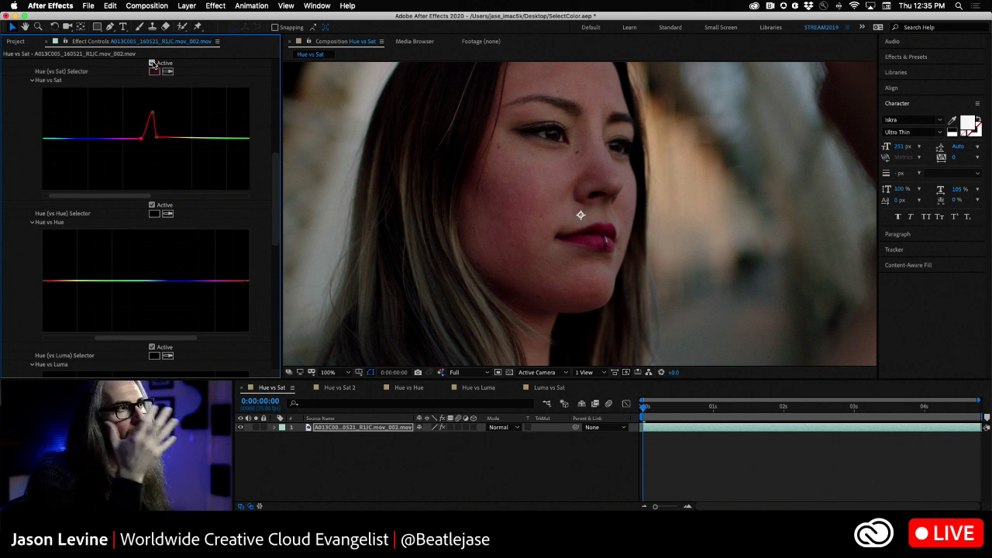
click(152, 64)
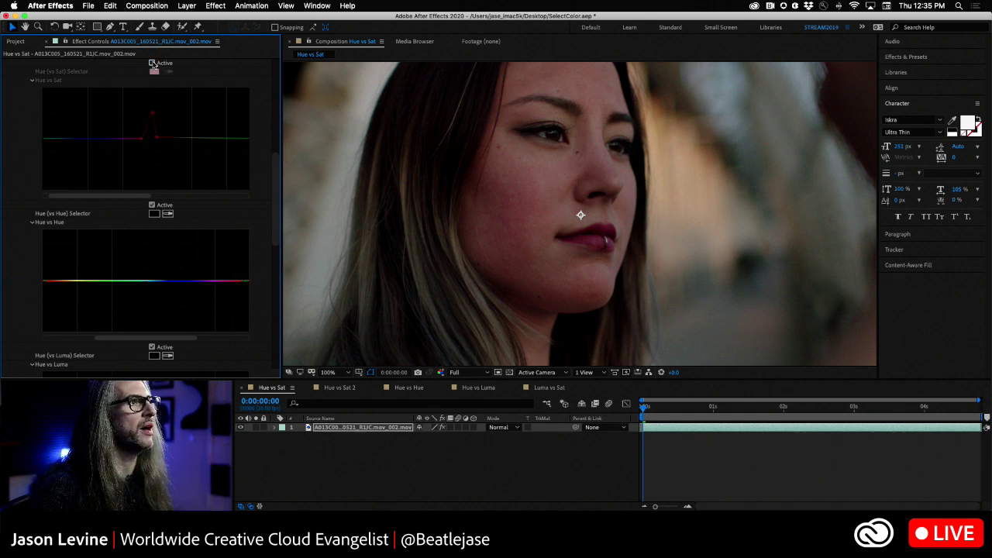
click(152, 63)
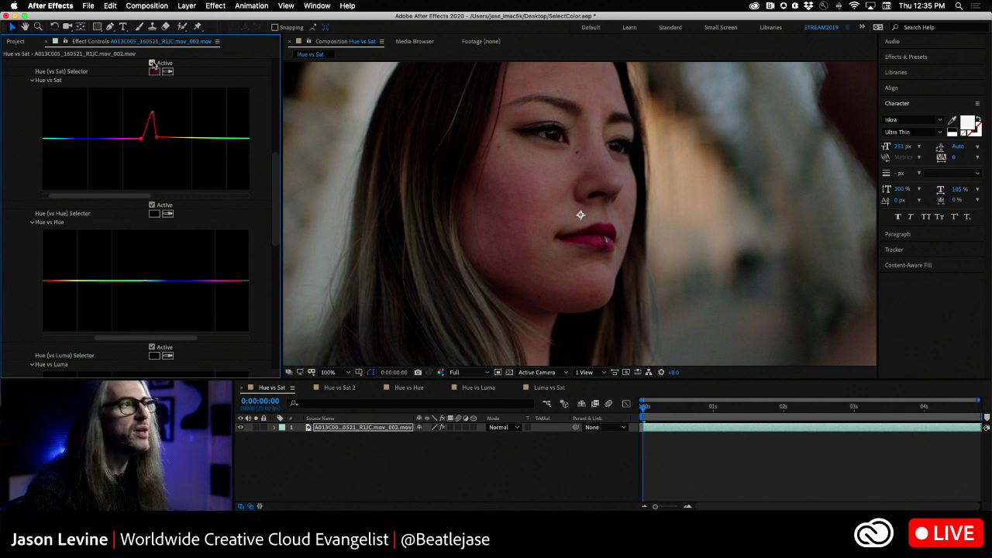
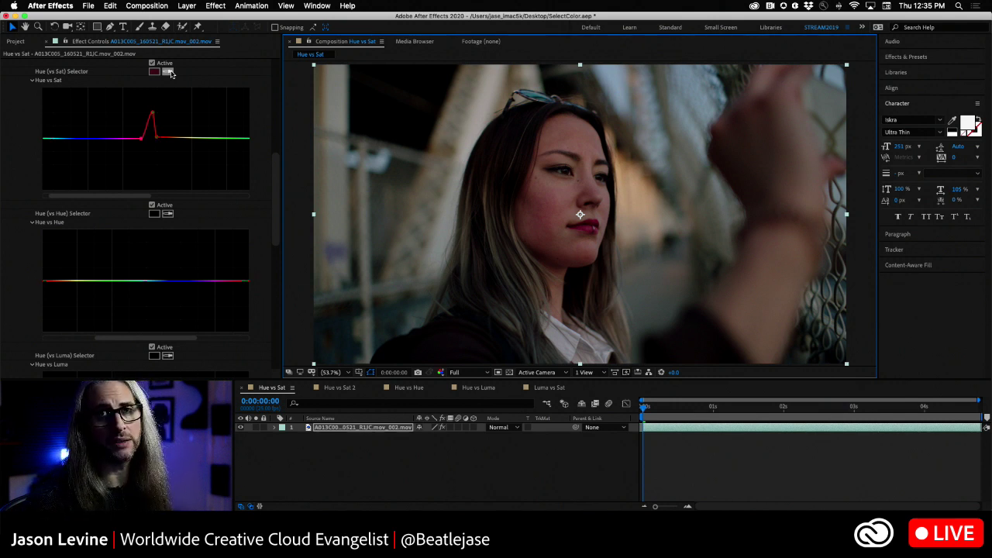
Step: Sample the forehead skin tone for Hue vs Sat, raise its curve point about a quarter of the way up, and narrow its orange-side range
click(169, 72)
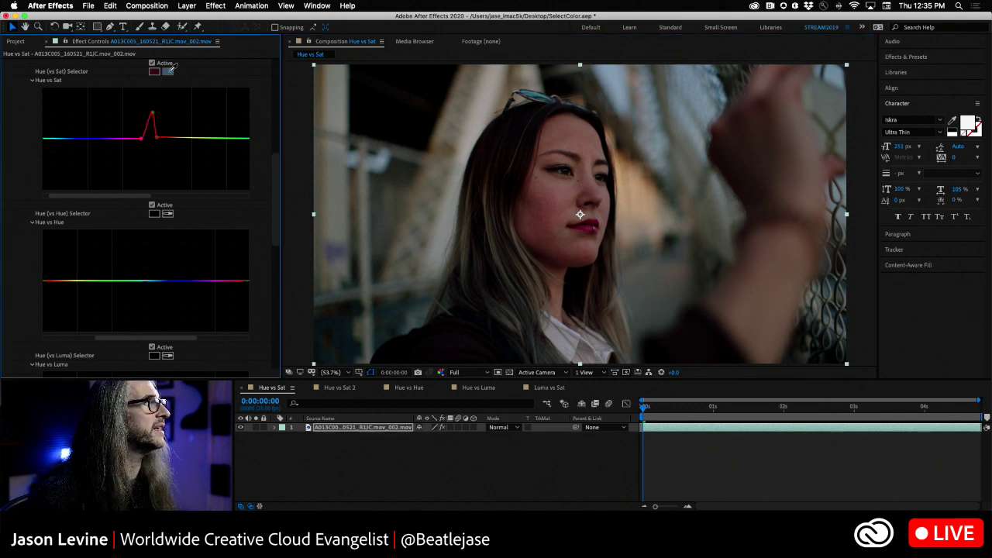
click(570, 126)
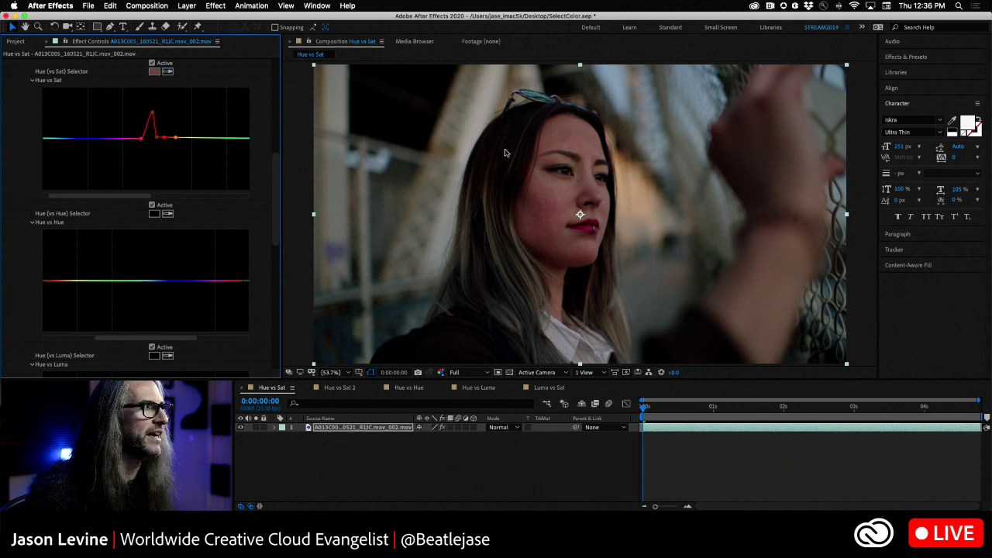
click(165, 138)
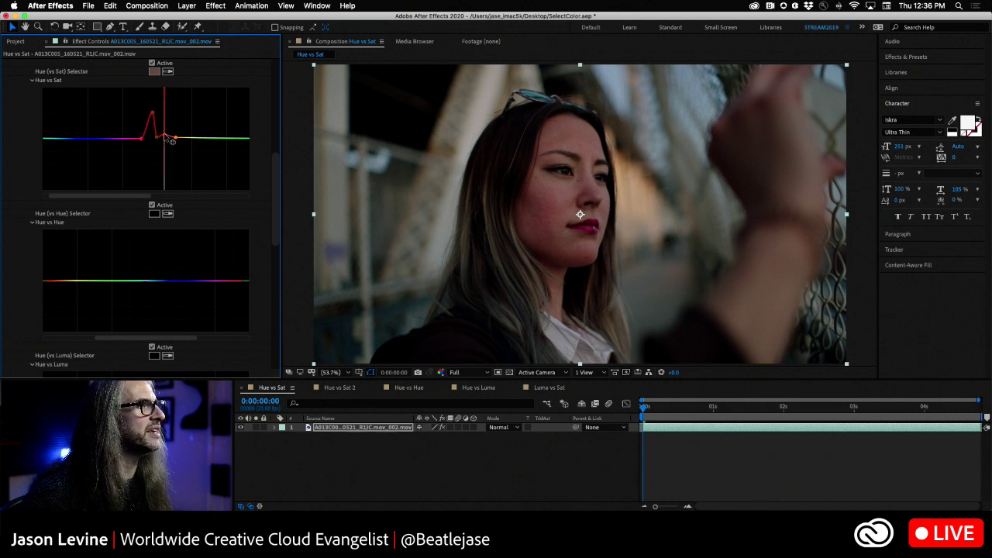
drag(170, 140, 168, 135)
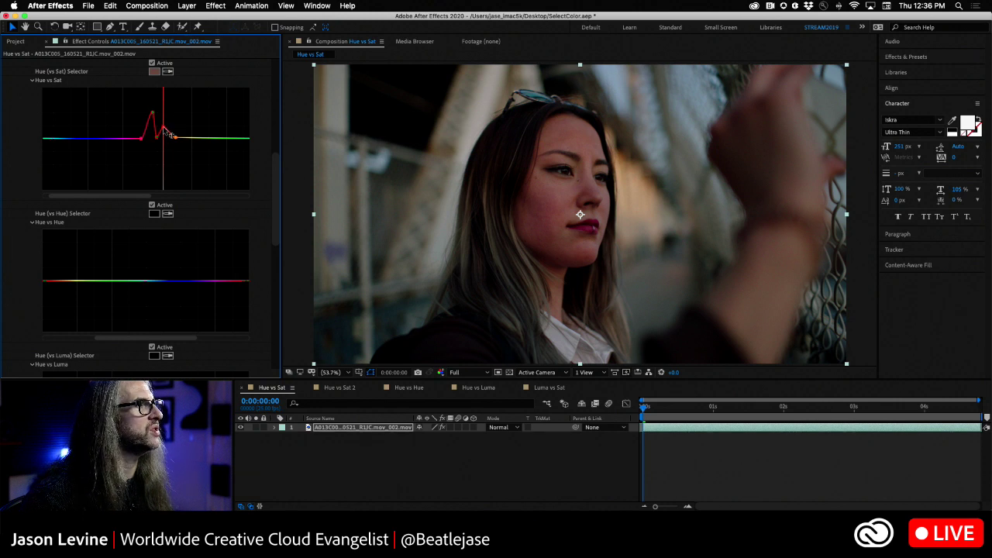
click(175, 139)
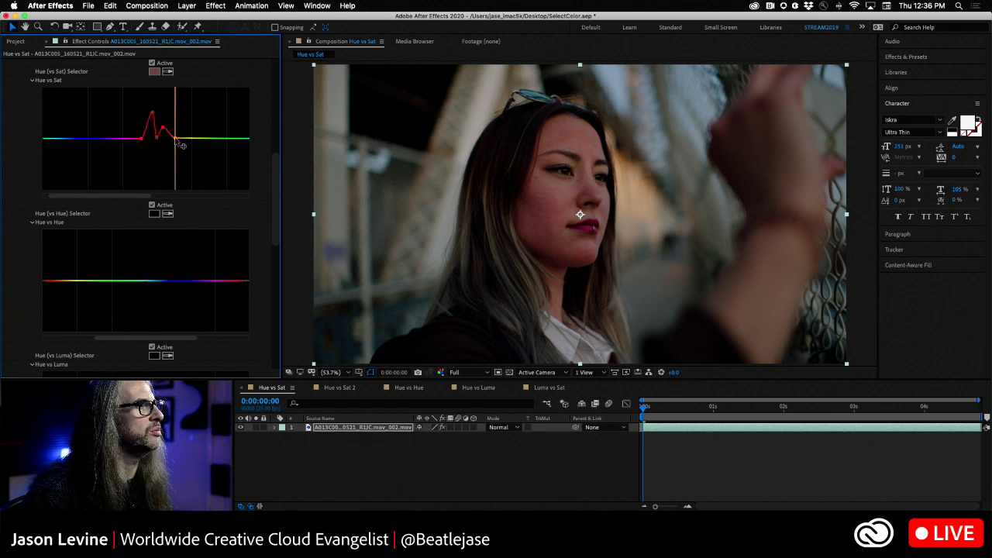
drag(175, 140, 172, 138)
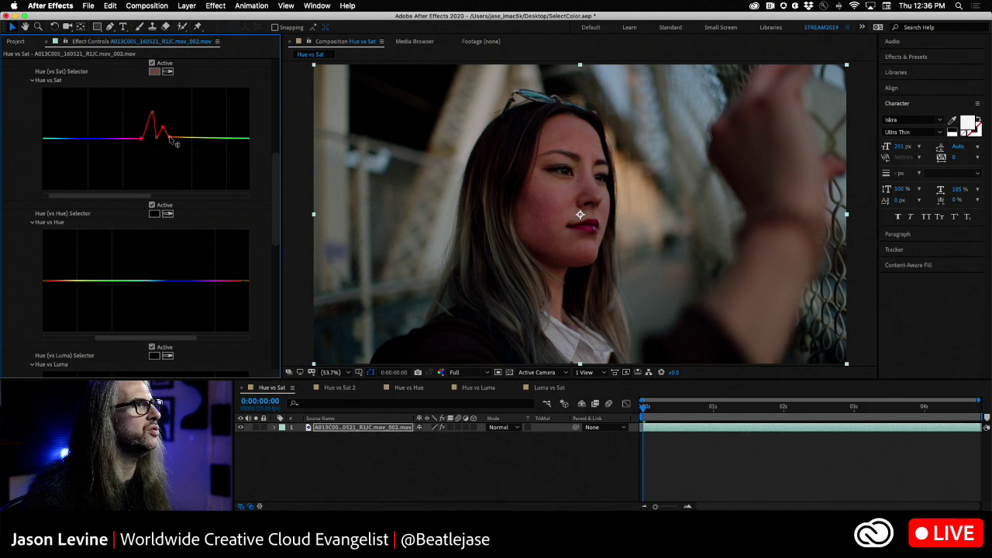
Step: Compare the skin tone with the Hue vs Sat adjustment switched off and on, leaving the curve active
click(152, 65)
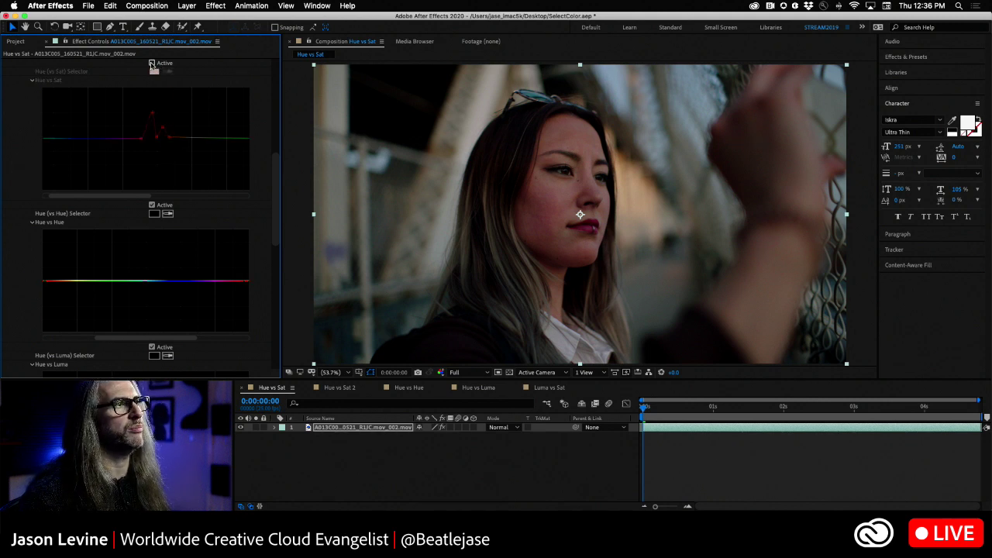
click(152, 63)
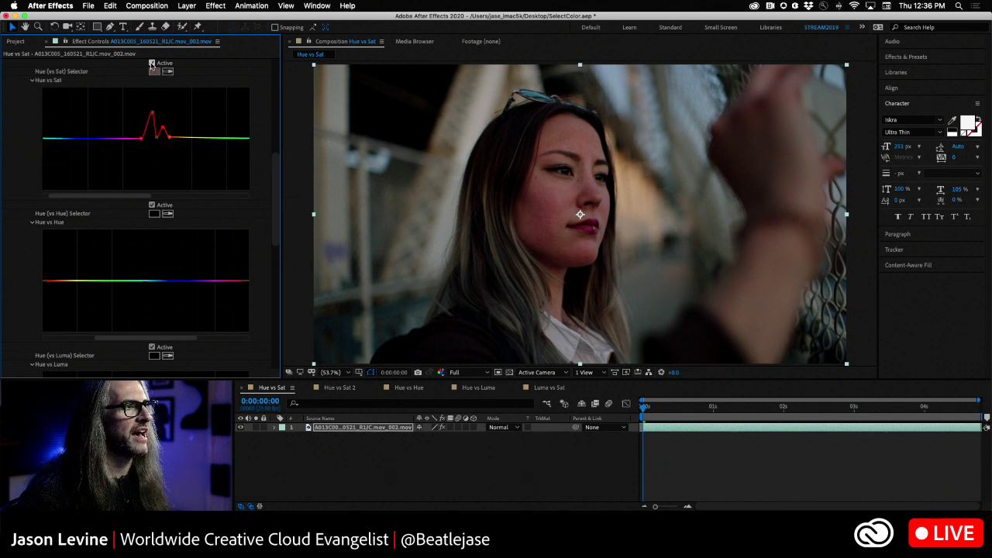
click(152, 65)
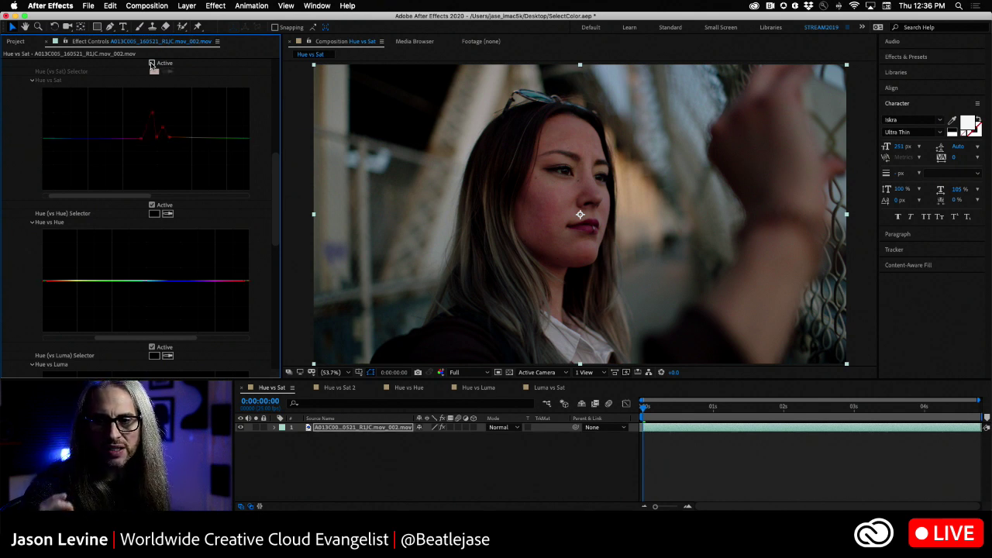
click(152, 64)
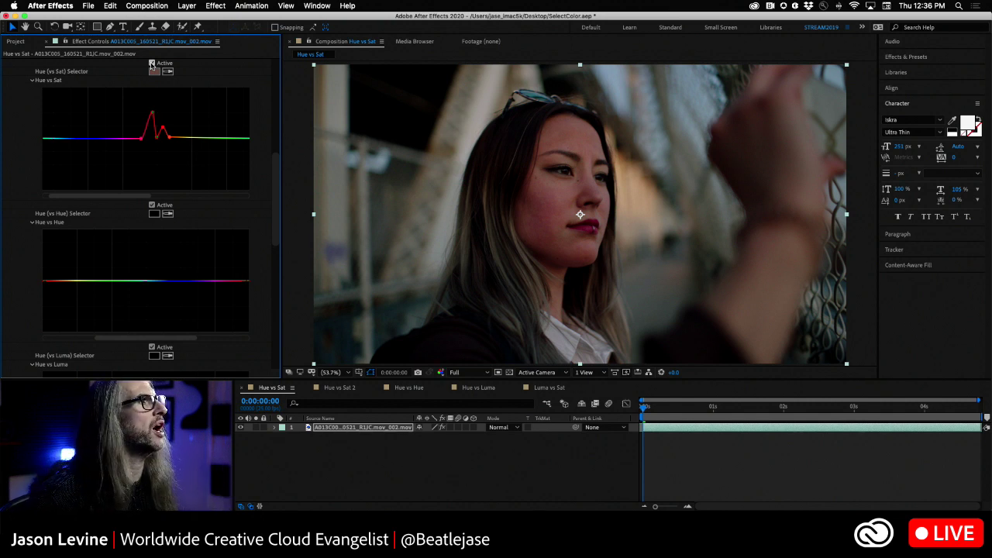
Step: Sample the blue background beside the hand for Hue vs Sat and raise its curve point slightly over halfway to the maximum
click(167, 73)
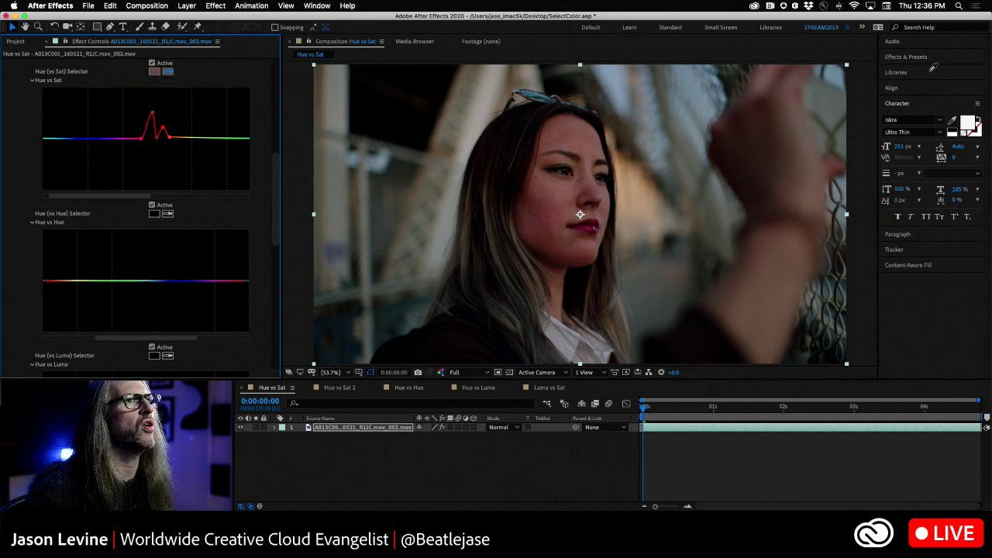
click(835, 74)
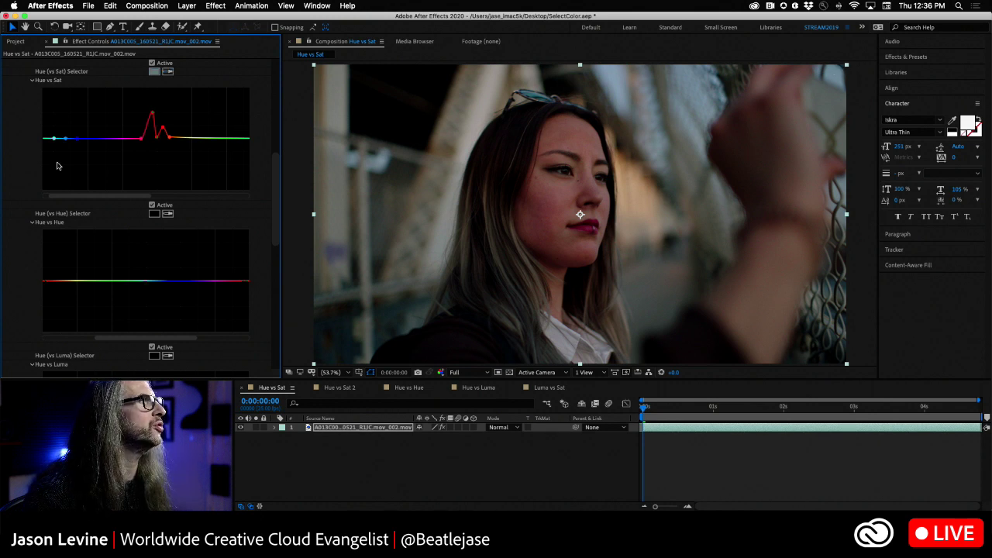
drag(86, 198, 144, 204)
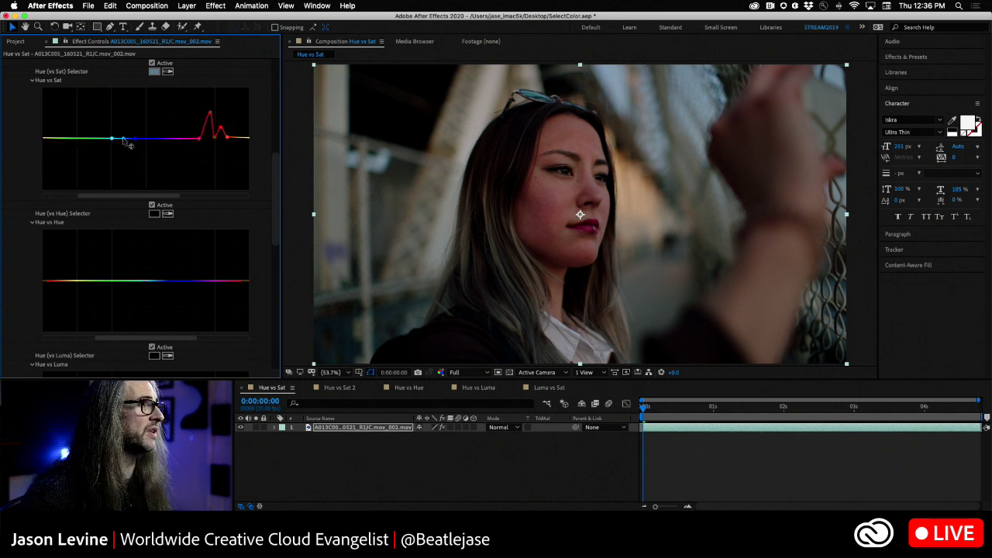
mouse_move(124, 140)
mouse_down()
mouse_move(124, 94)
mouse_move(126, 119)
mouse_move(124, 109)
mouse_up()
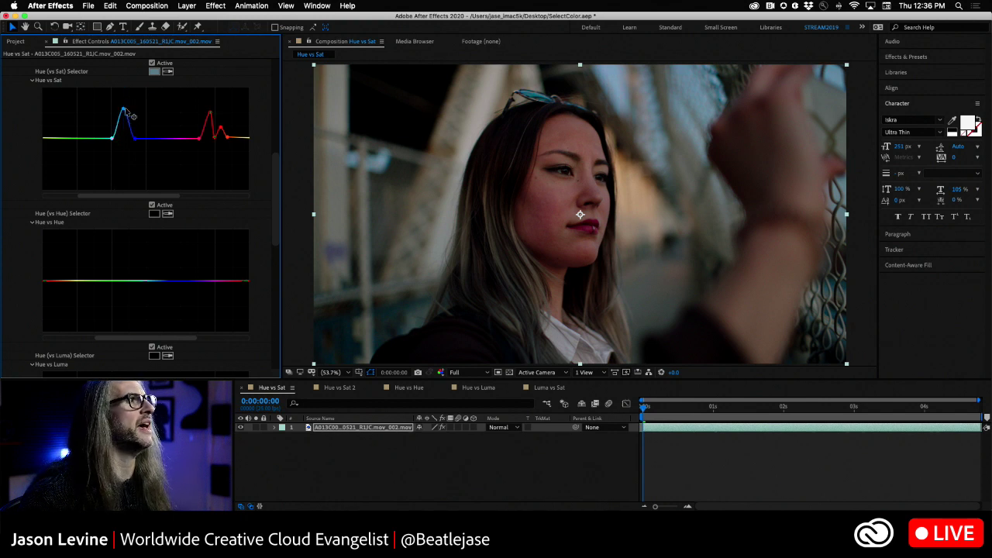
Step: Compare the portrait clip during playback and on a still frame with the Hue vs Sat curve off and on, leaving it active
click(152, 64)
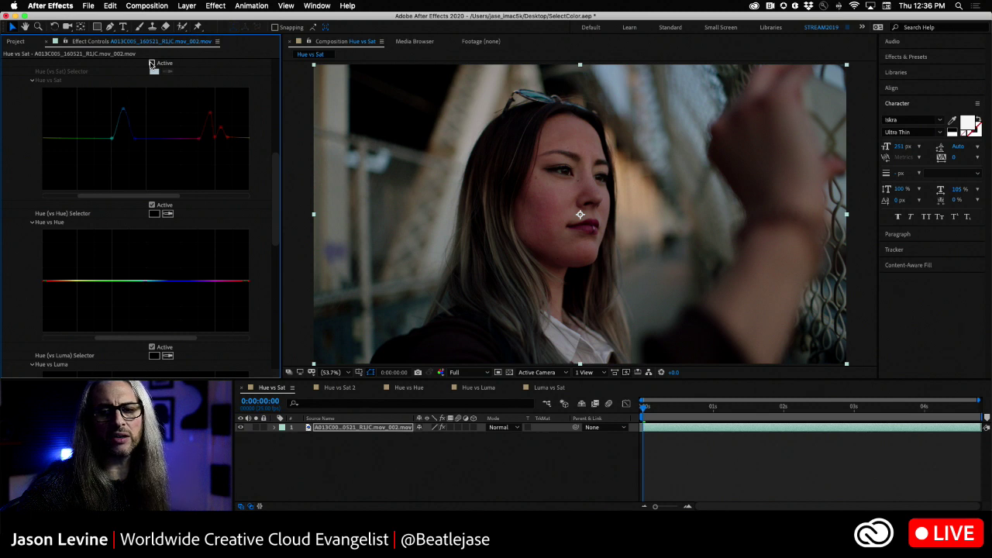
click(152, 64)
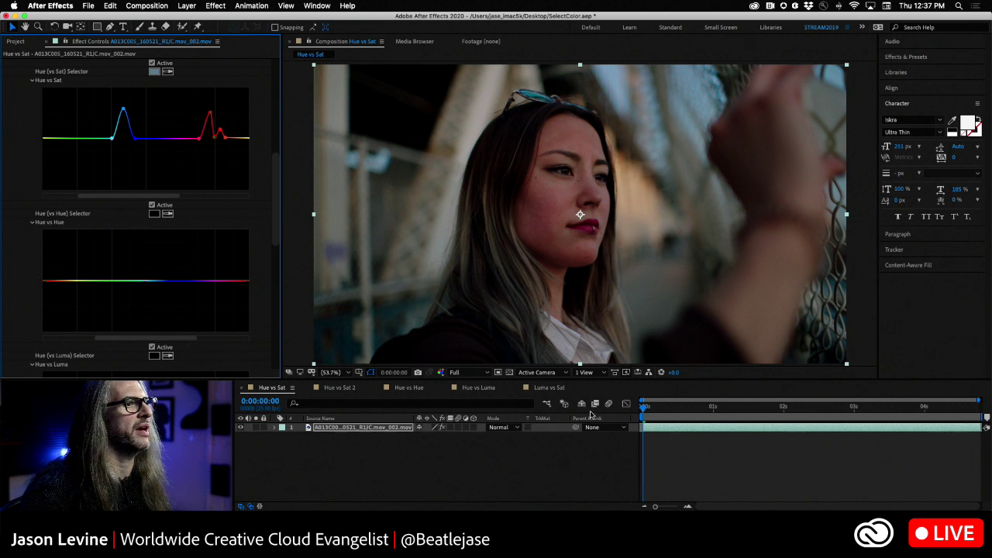
key(space)
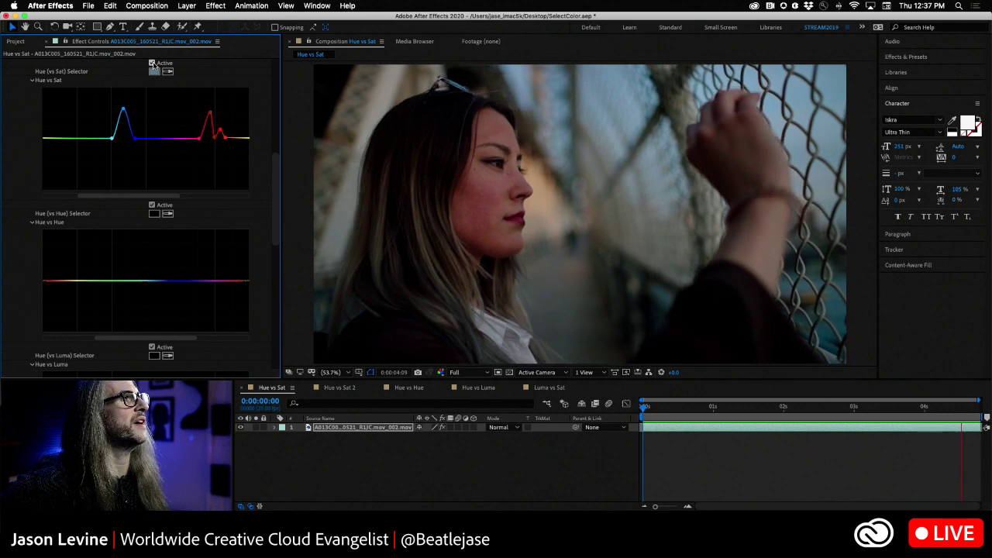
click(153, 65)
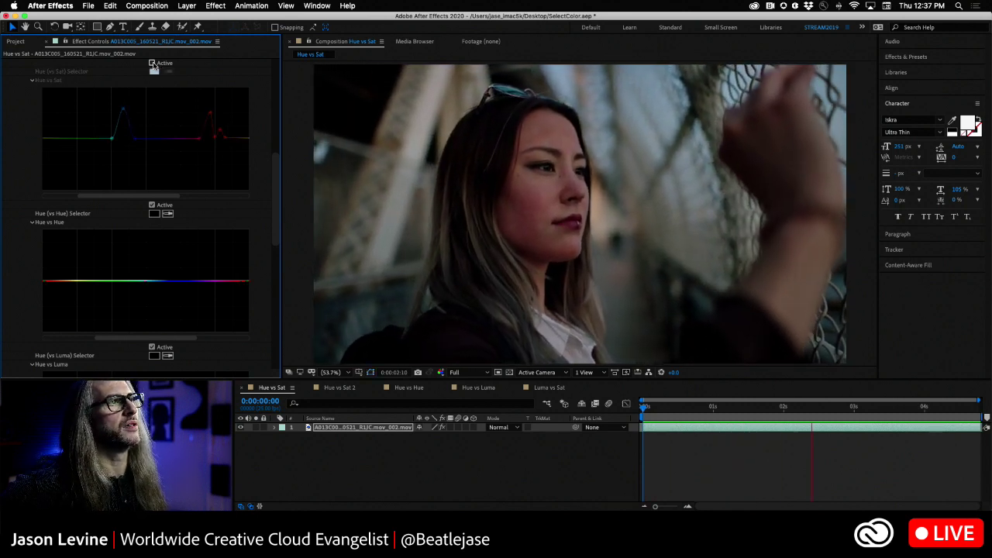
click(153, 65)
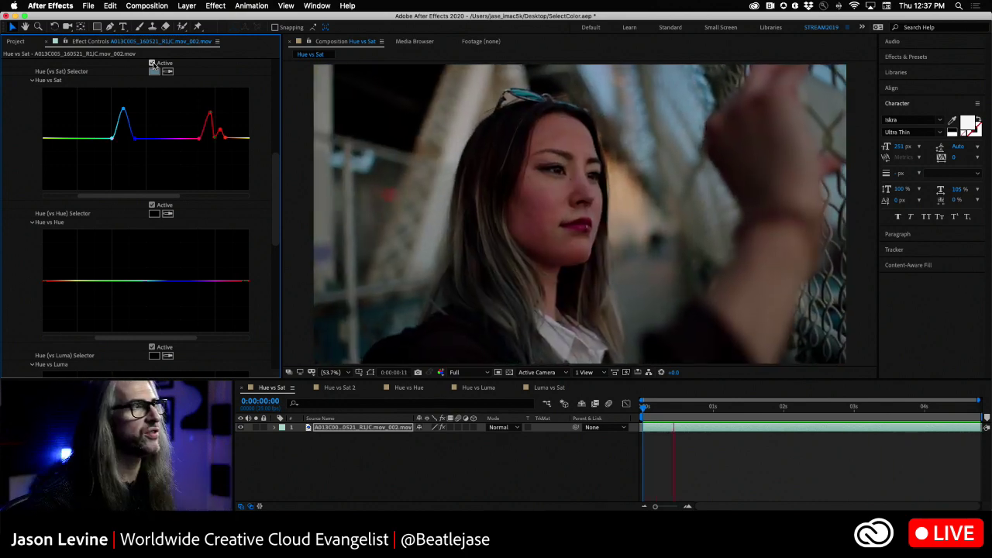
key(space)
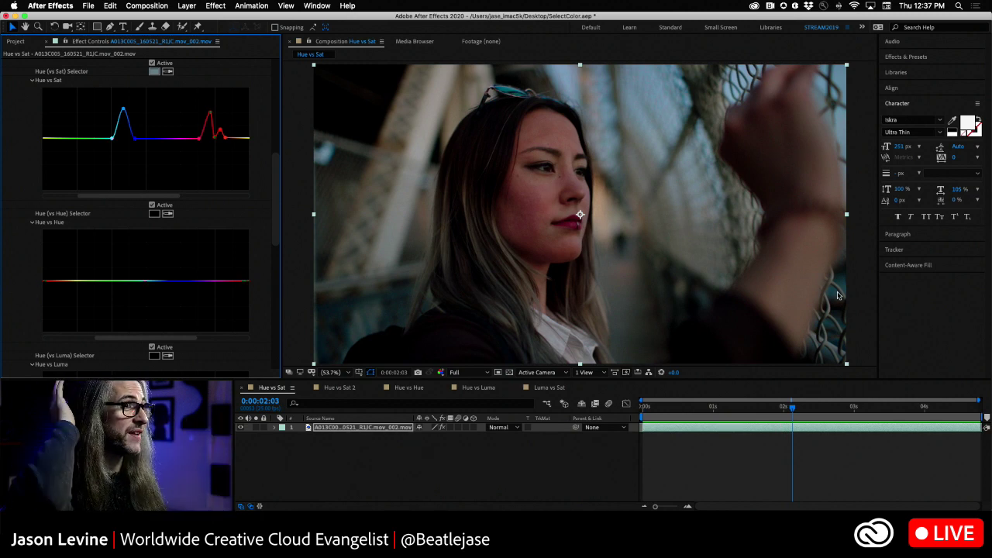
click(152, 65)
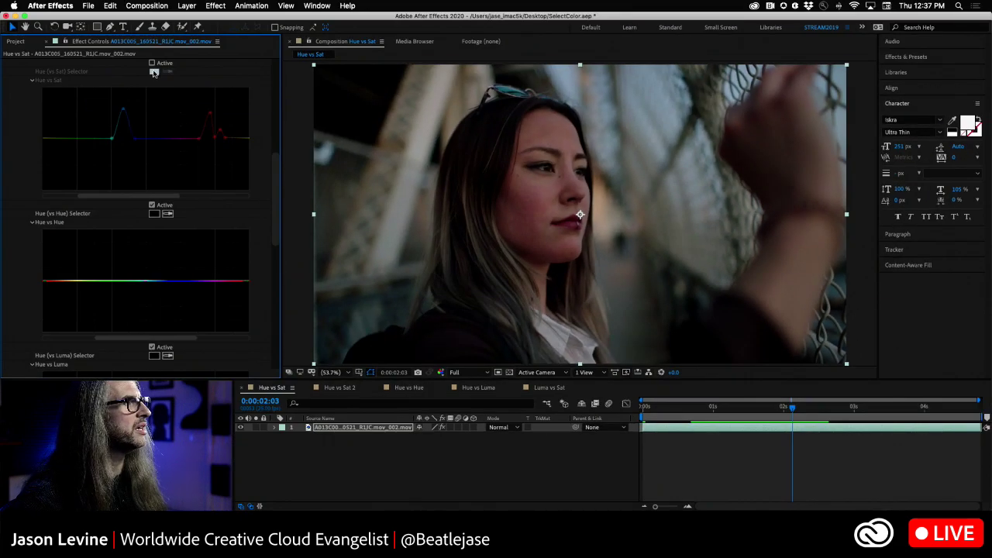
click(152, 63)
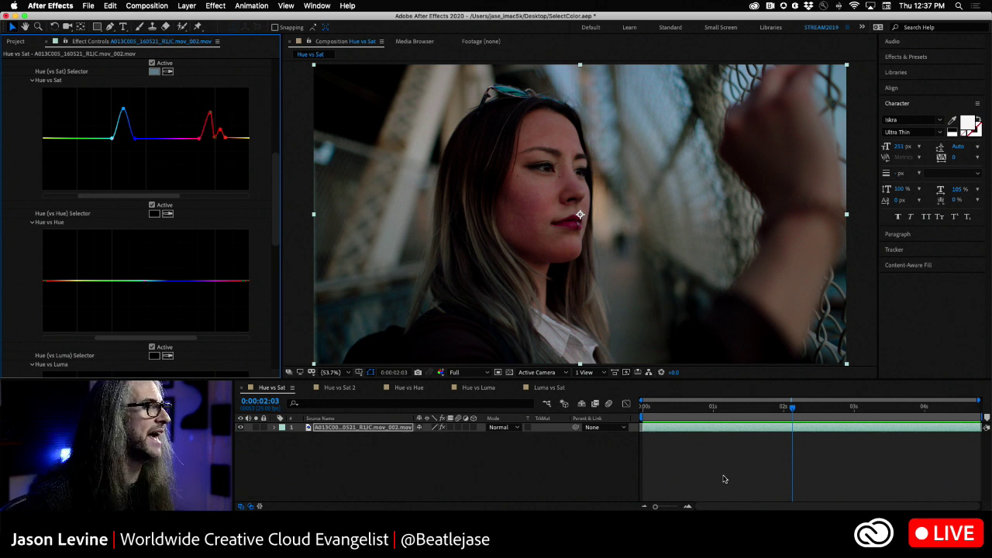
Step: Open and preview the Hue vs Sat 2 composition, and park the playhead at 0:00:01:20
click(340, 389)
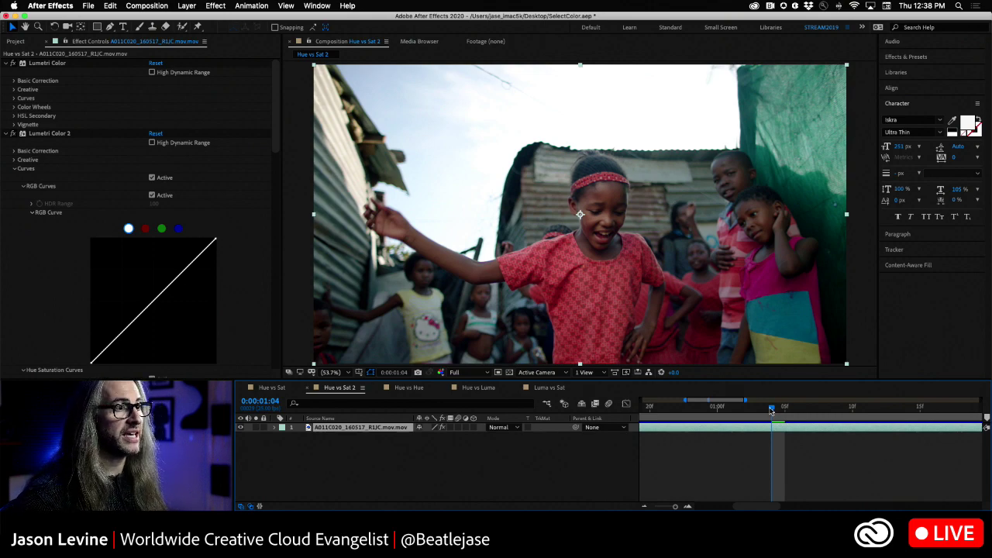
drag(772, 411, 663, 418)
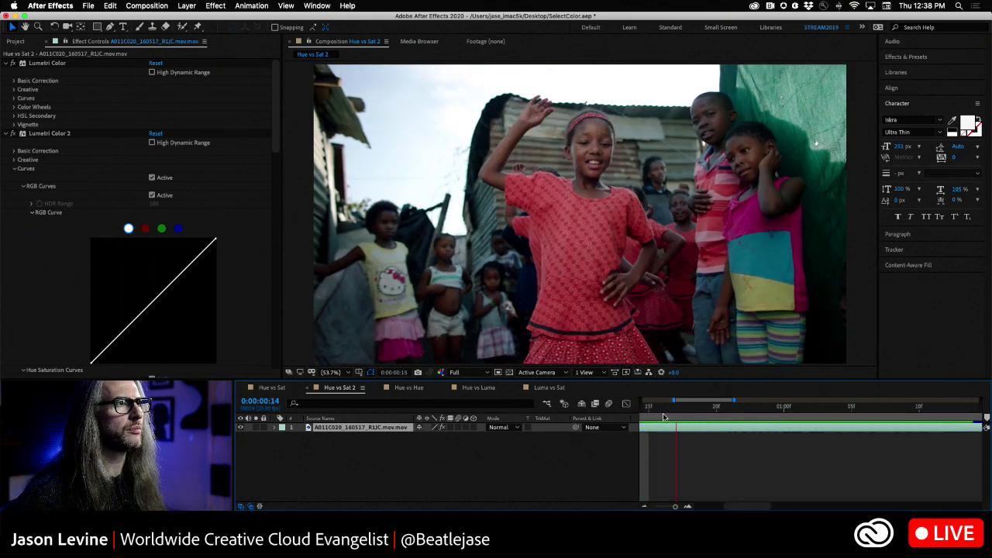
key(space)
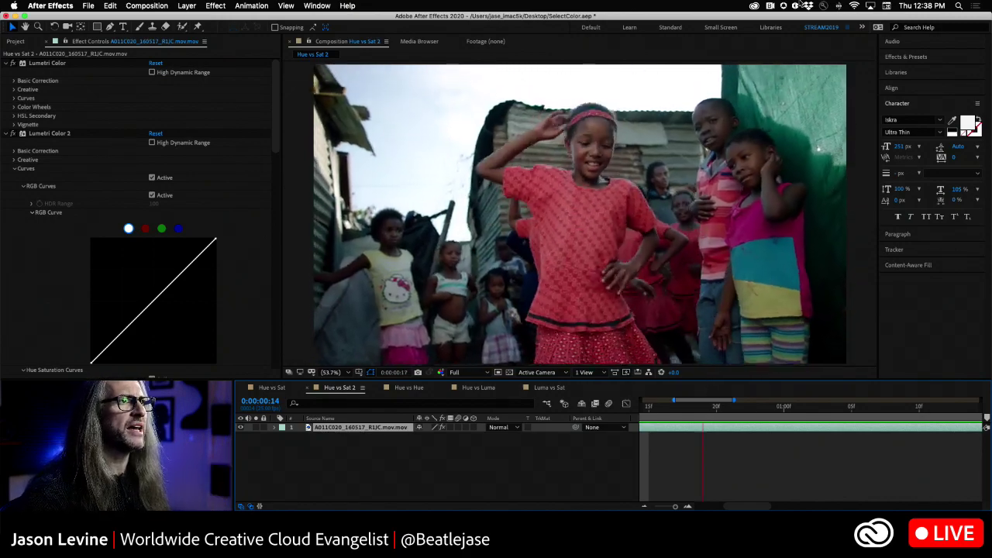
click(811, 404)
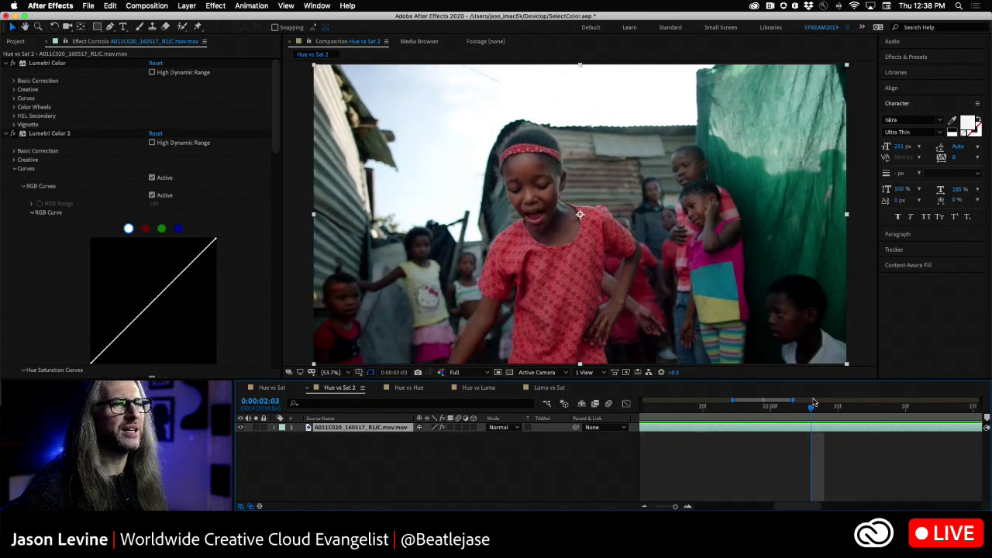
drag(812, 411, 702, 408)
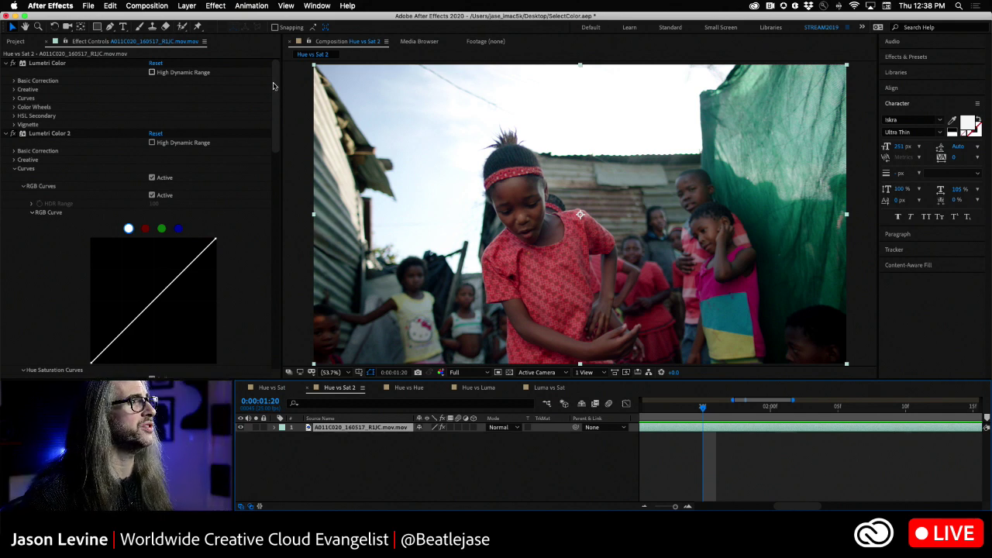
Step: Sample the green tarp for Lumetri Color 2's Hue vs Sat, lower its curve point just over halfway, and widen its green-side range
drag(277, 90, 276, 182)
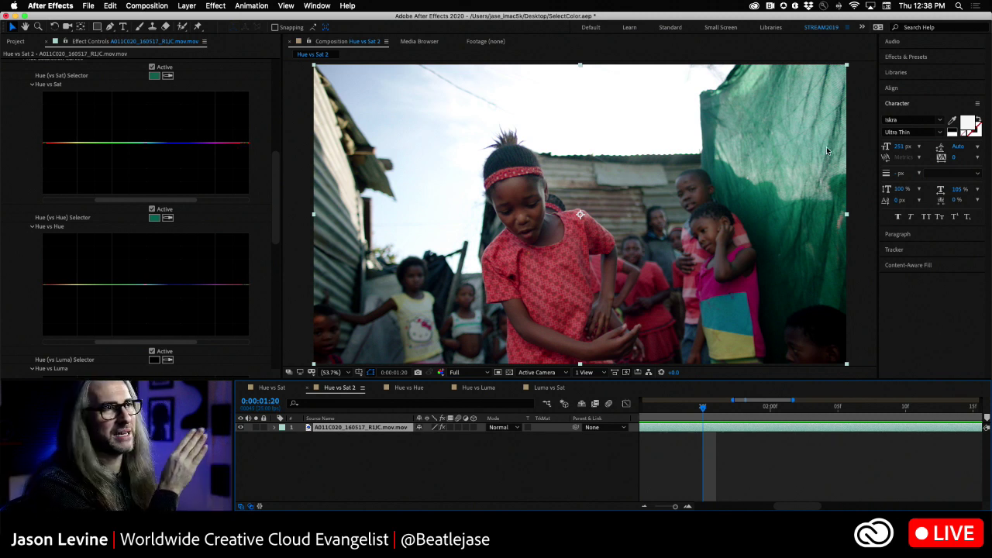
click(168, 76)
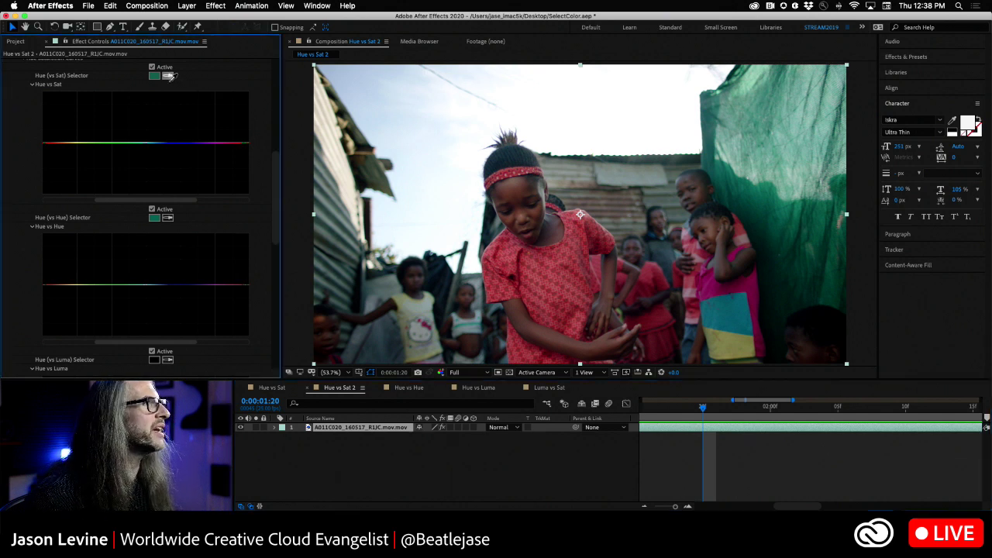
click(765, 192)
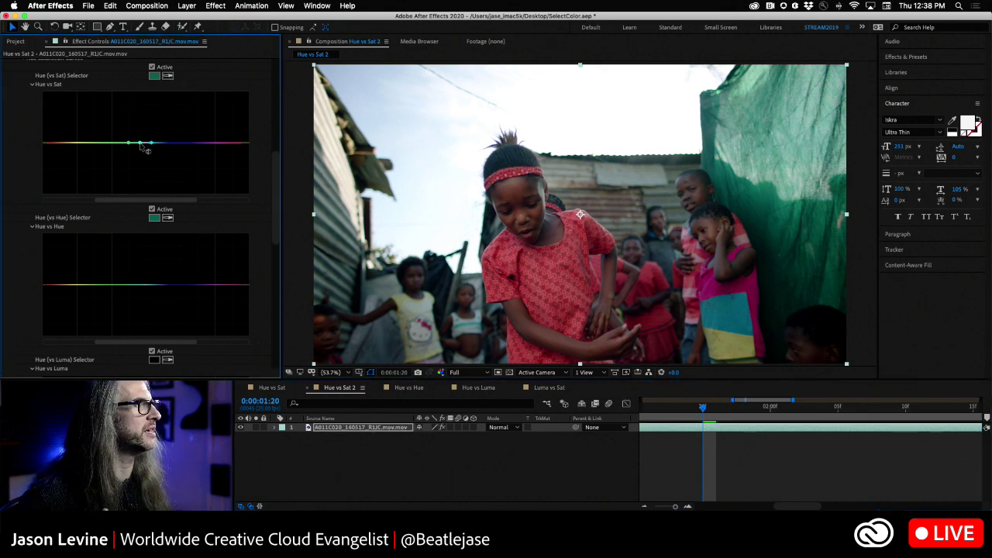
drag(141, 145, 147, 176)
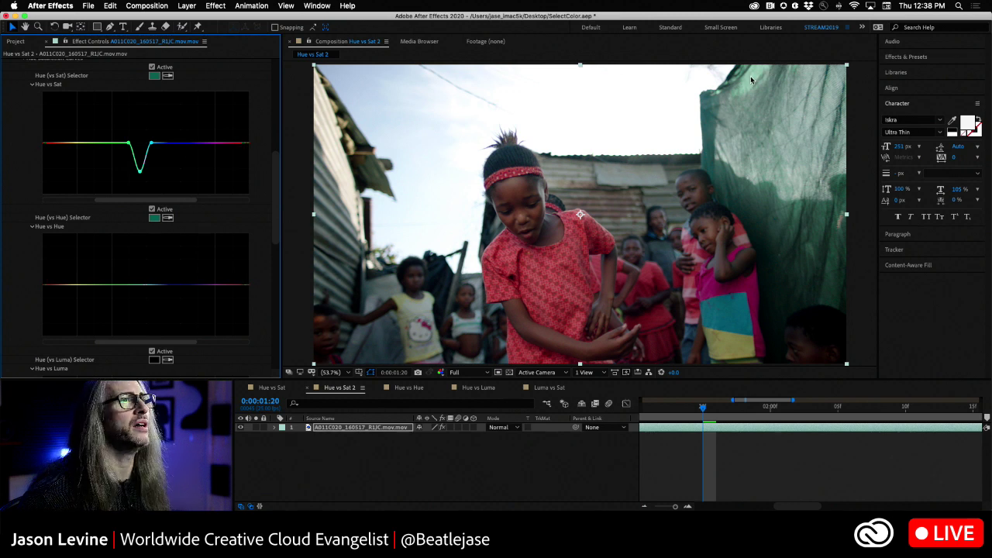
click(129, 144)
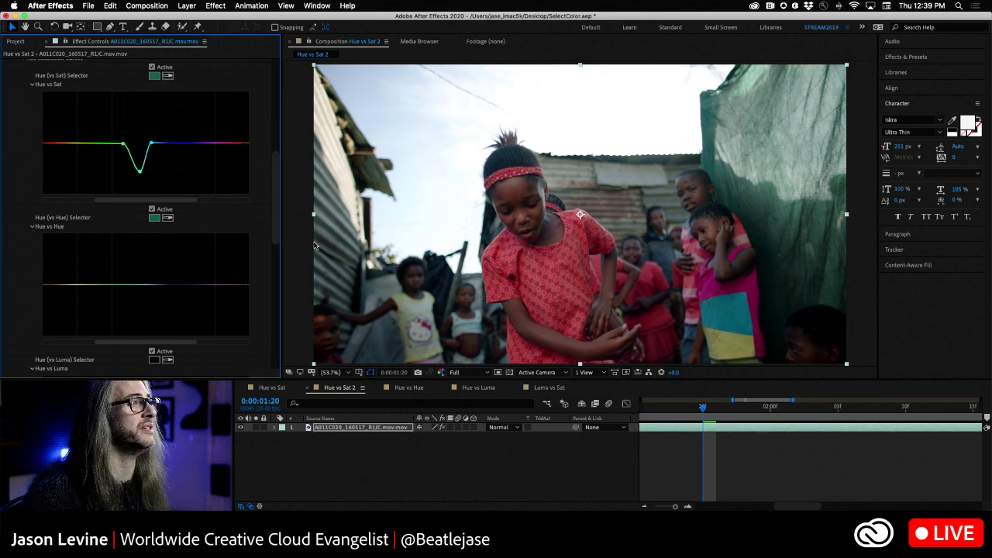
Step: Play the clip to compare the tarp with the Hue vs Sat adjustment switched off and on, leaving the curve active
key(space)
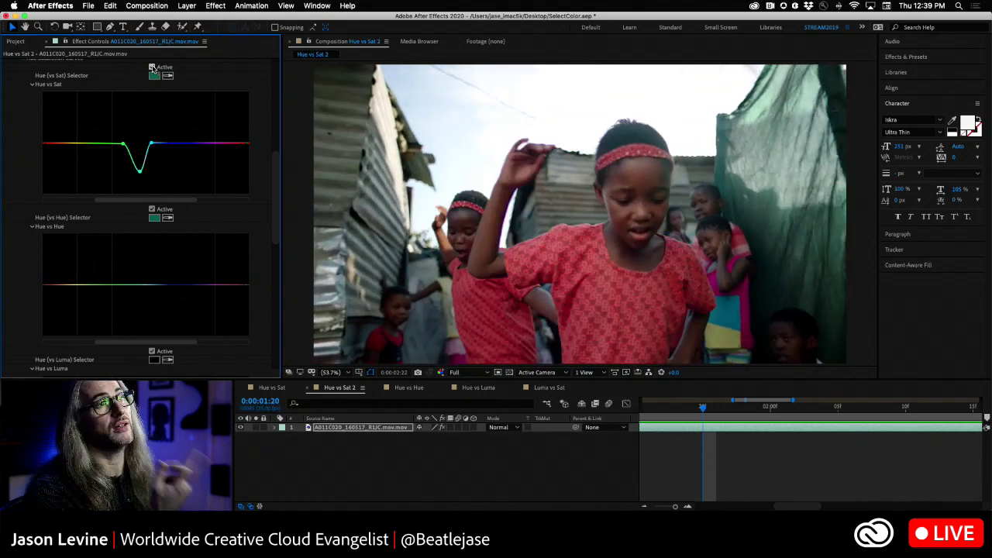
click(153, 68)
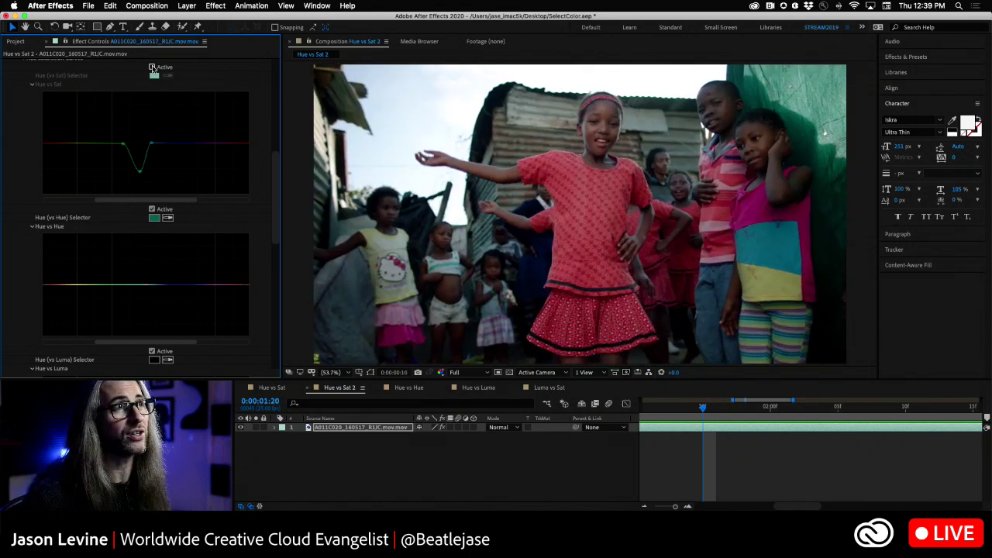
click(152, 67)
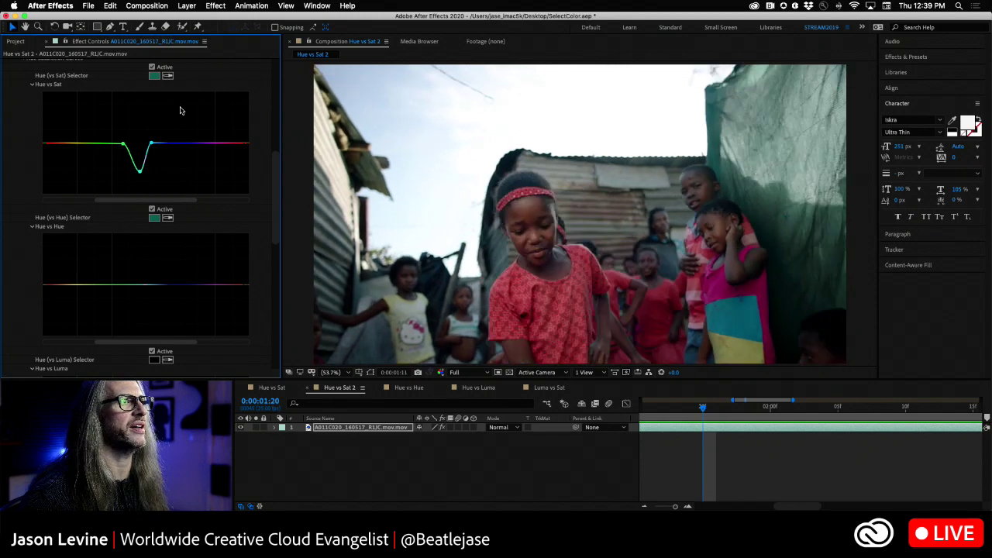
key(space)
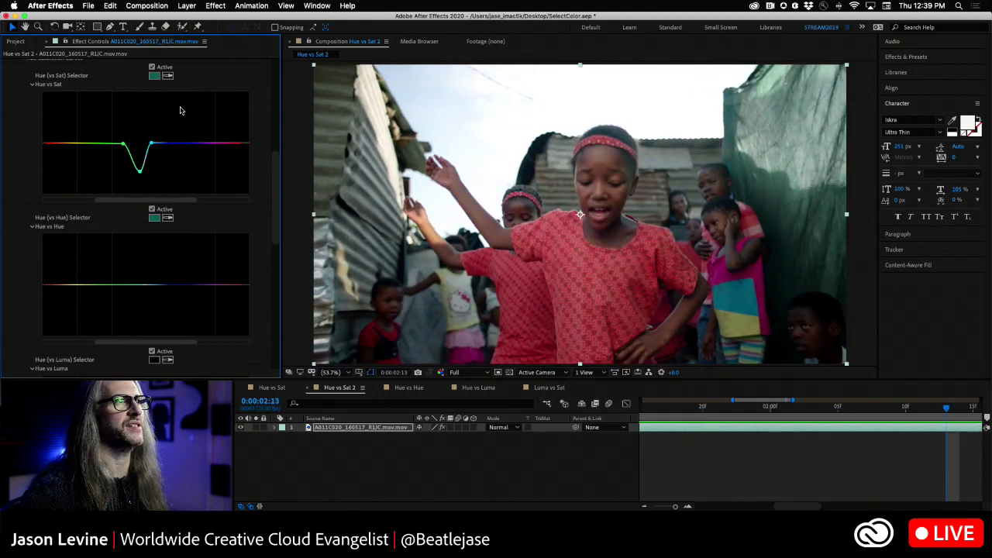
Step: In the Hue vs Hue composition, sample the red dress for the Hue vs Hue curve and centre its control points in the graph
click(410, 387)
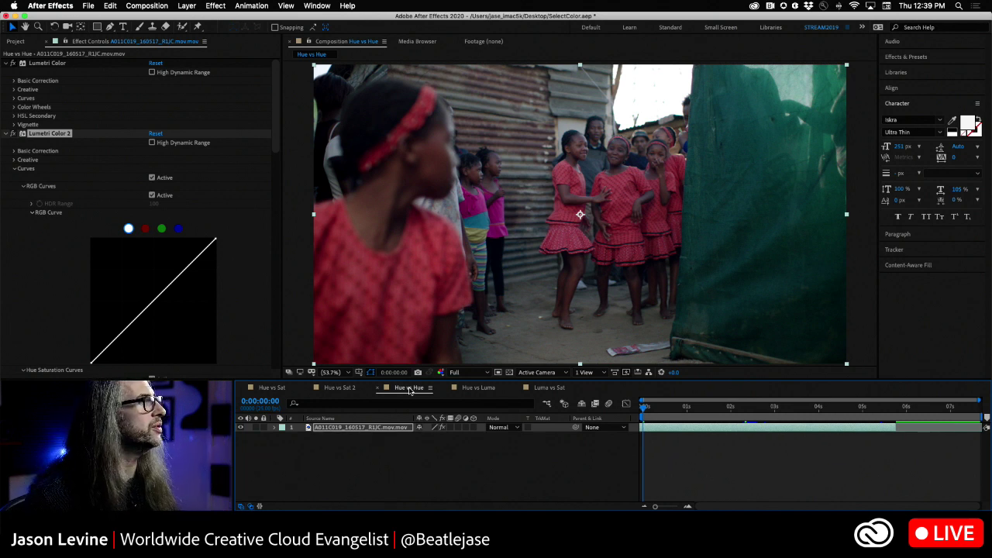
drag(276, 124, 279, 248)
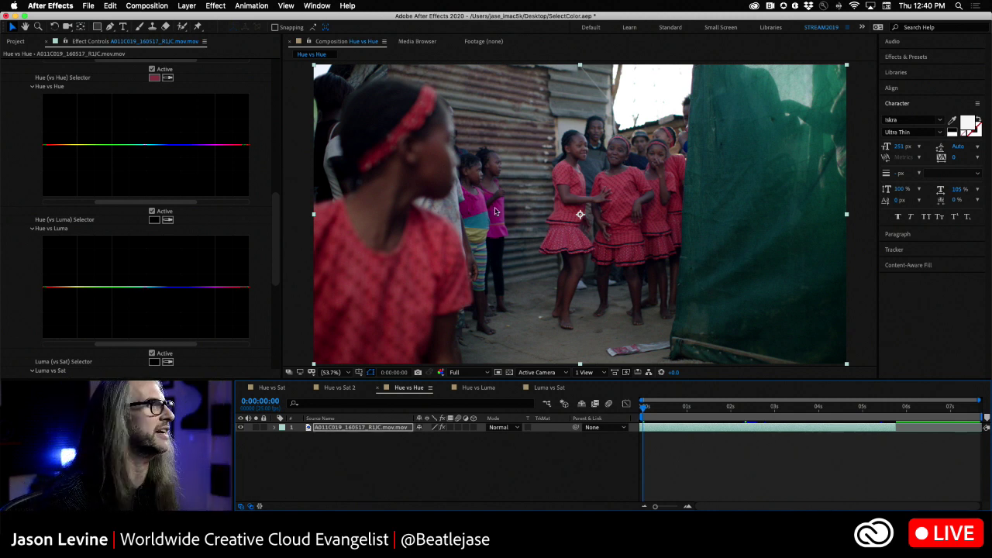
click(169, 79)
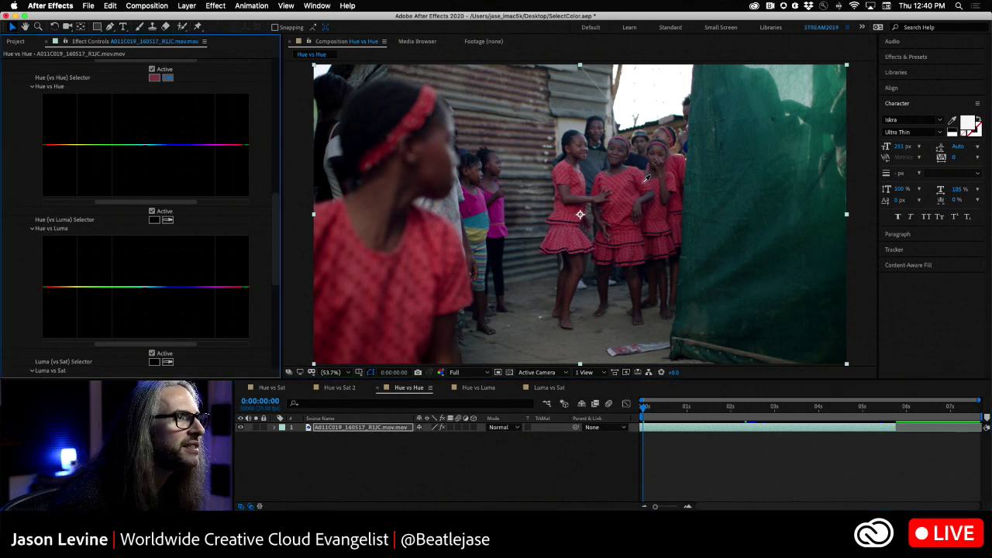
click(646, 179)
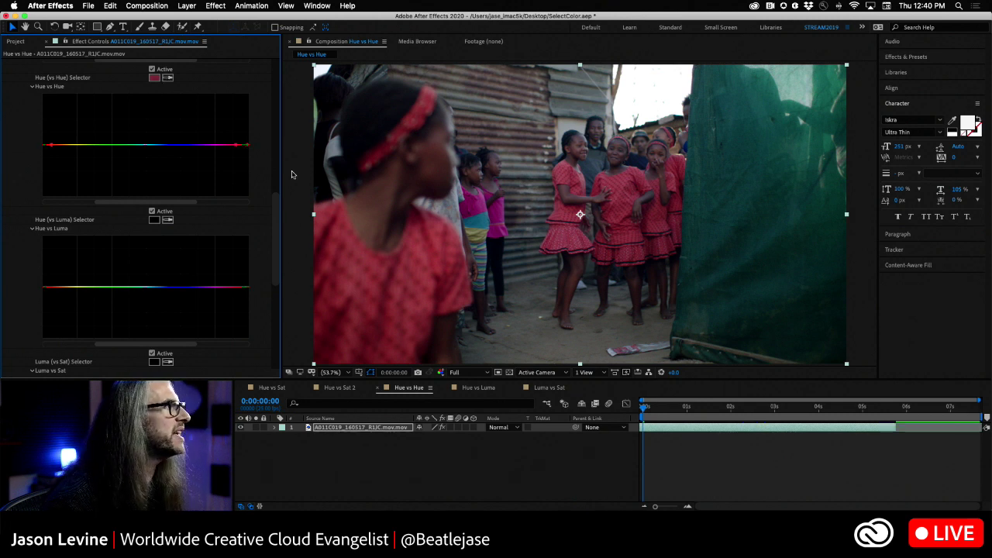
drag(128, 203, 17, 202)
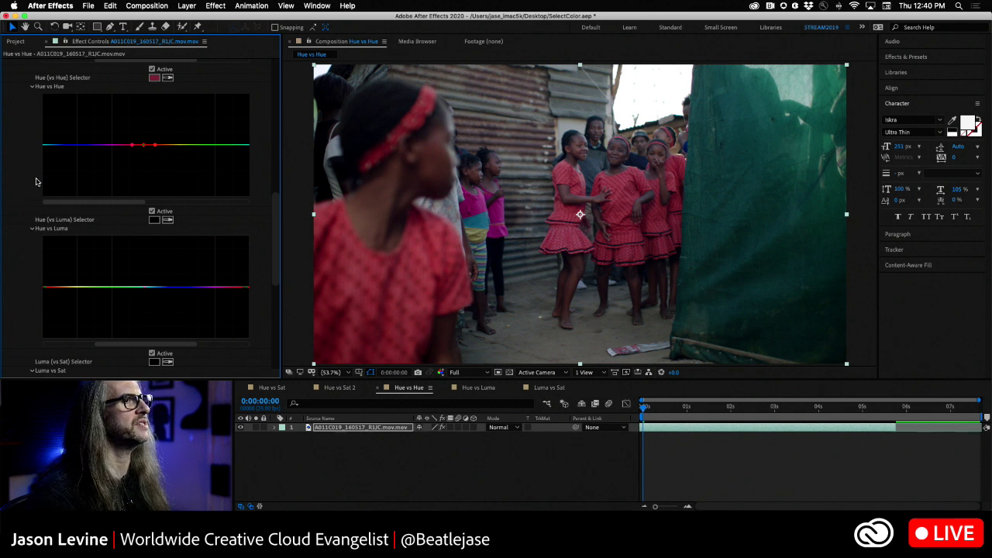
Step: Raise the Hue vs Hue curve's red centre point about a fifth of the way to turn the dresses magenta, and narrow the range around it
click(144, 145)
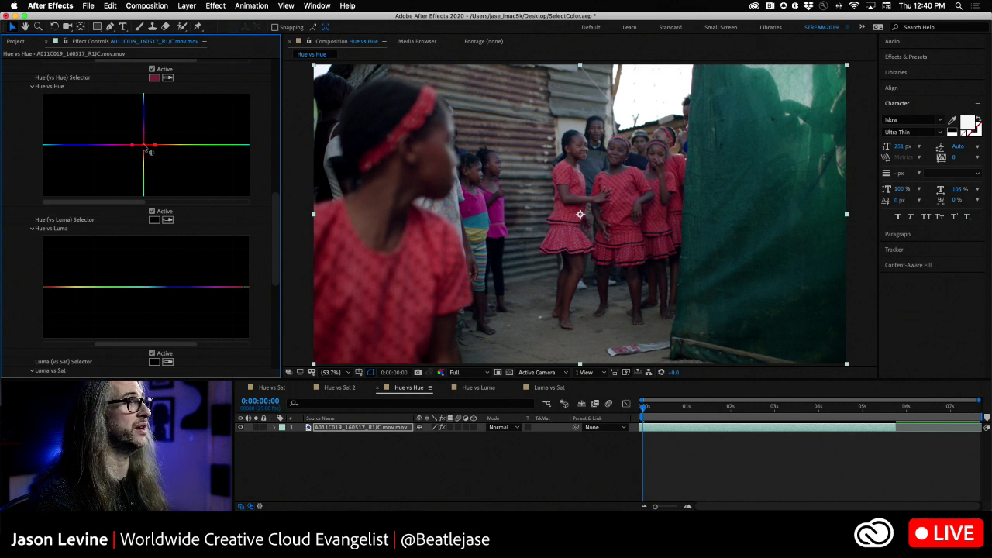
mouse_move(147, 150)
mouse_down()
mouse_move(149, 189)
mouse_move(153, 142)
mouse_up()
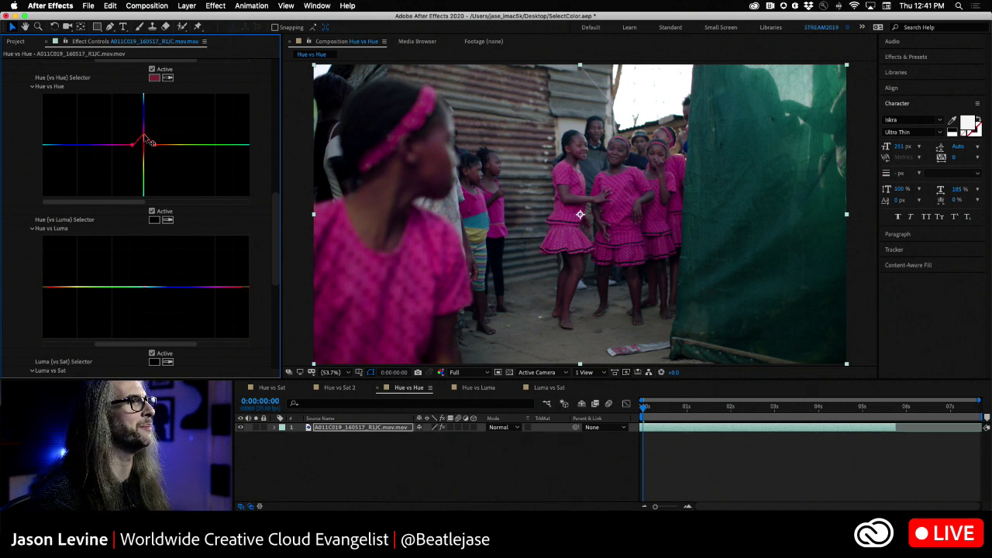
drag(149, 143, 150, 143)
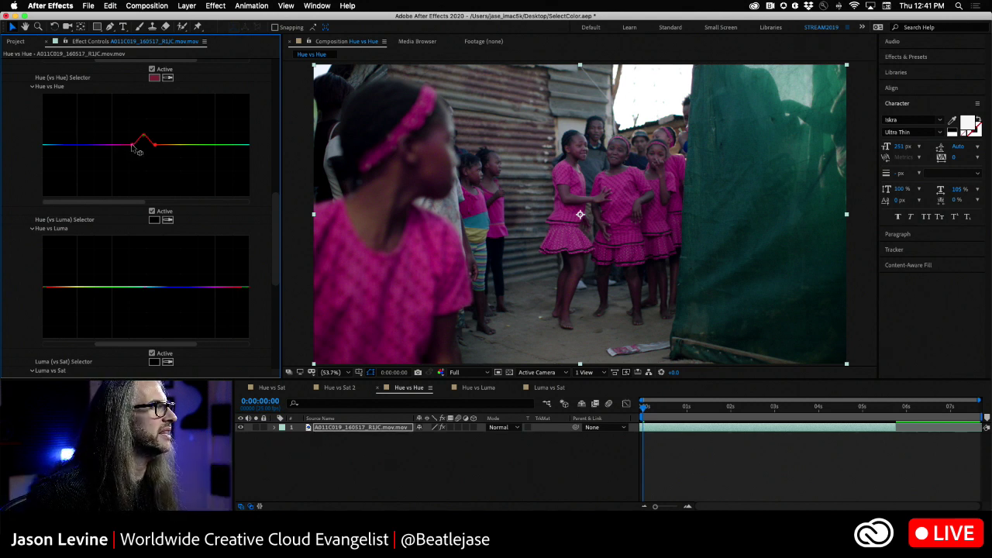
drag(133, 145, 151, 146)
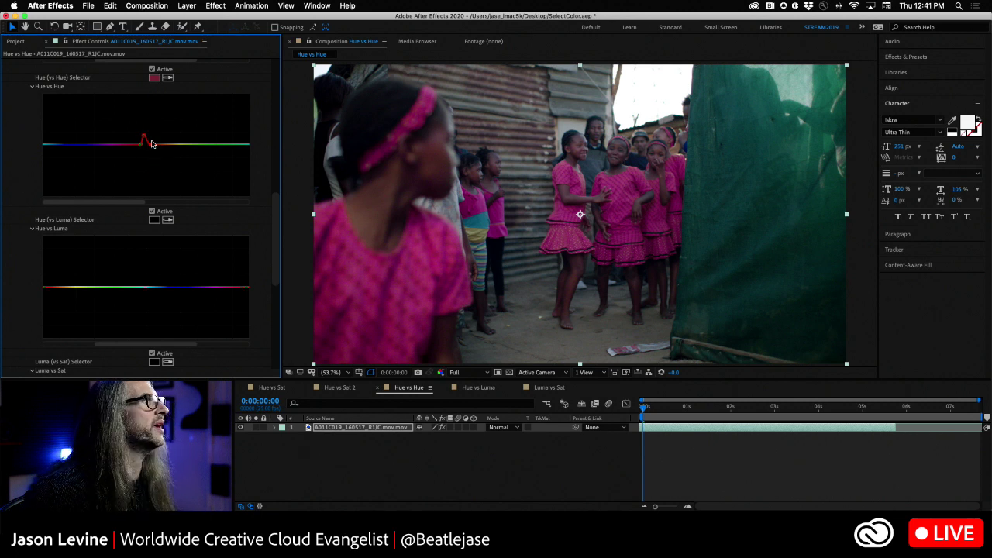
Step: Play the clip to compare the dresses with the Hue vs Hue adjustment off and on, leave it active, and return near the start
click(152, 69)
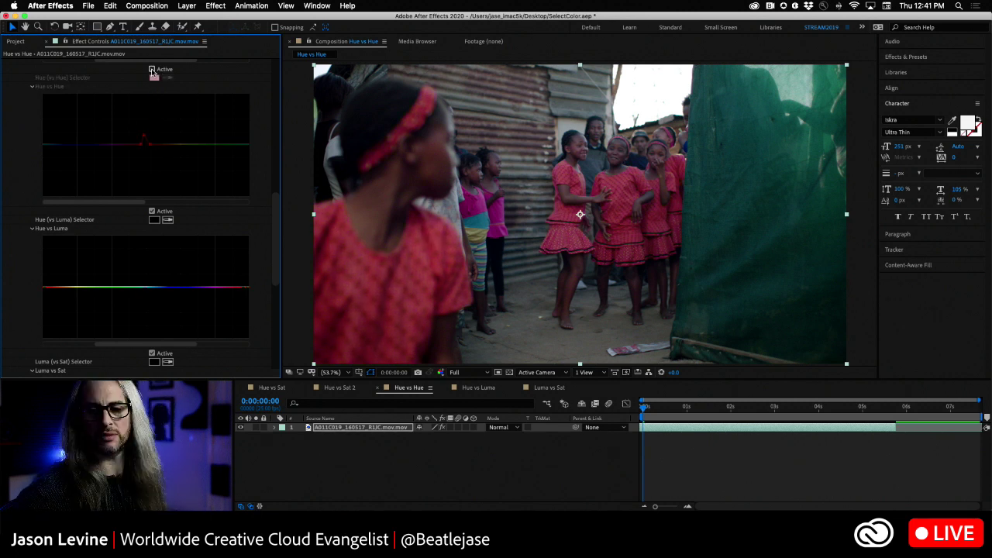
click(152, 69)
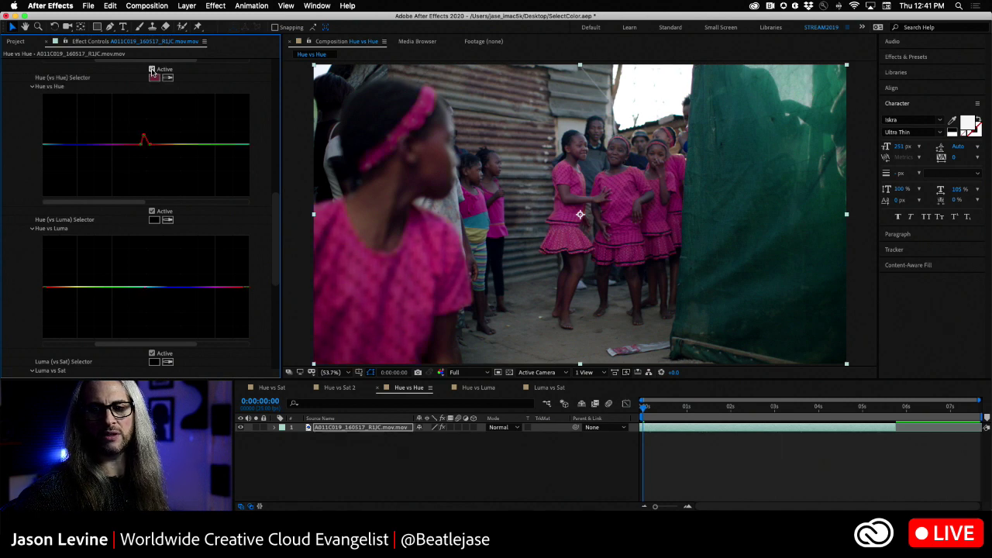
key(space)
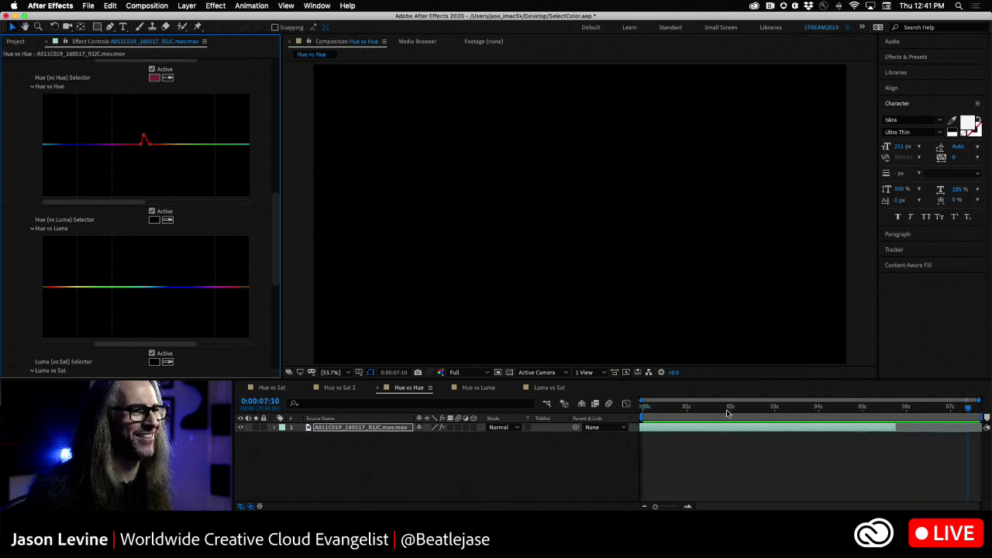
key(space)
key(space)
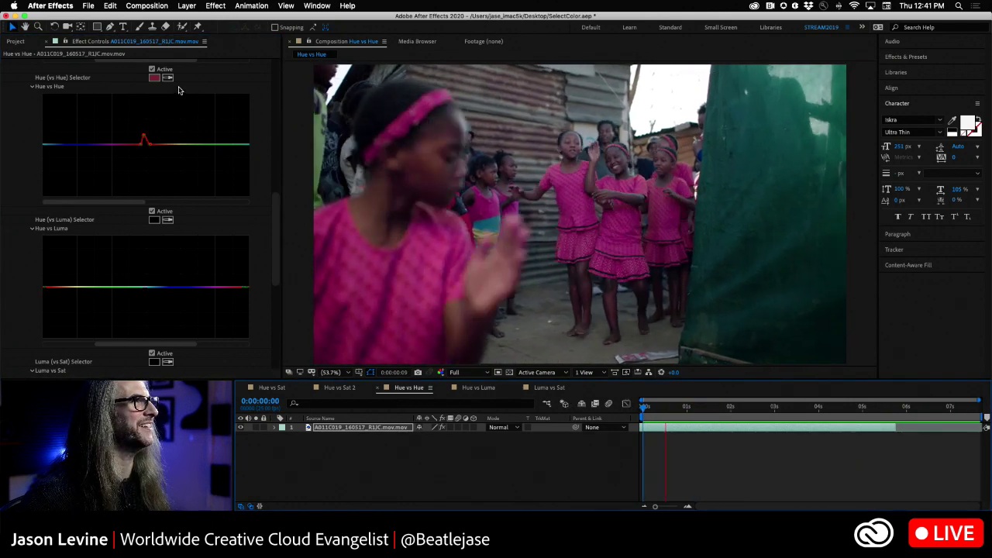
click(153, 70)
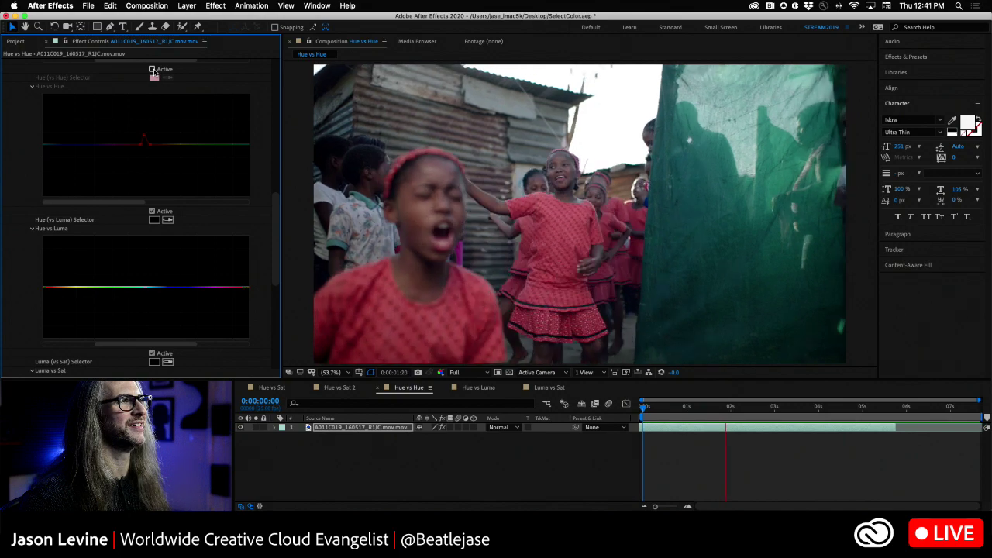
click(153, 69)
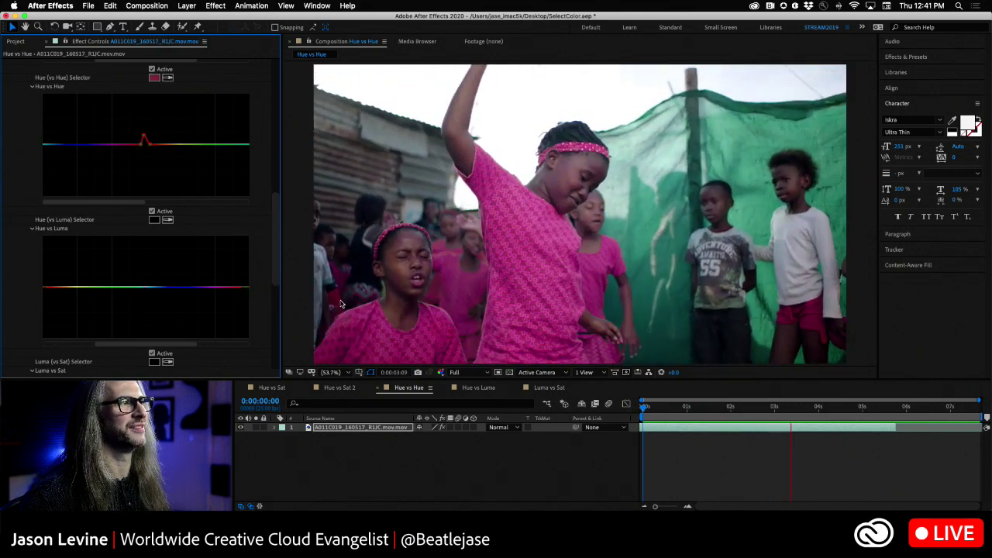
key(space)
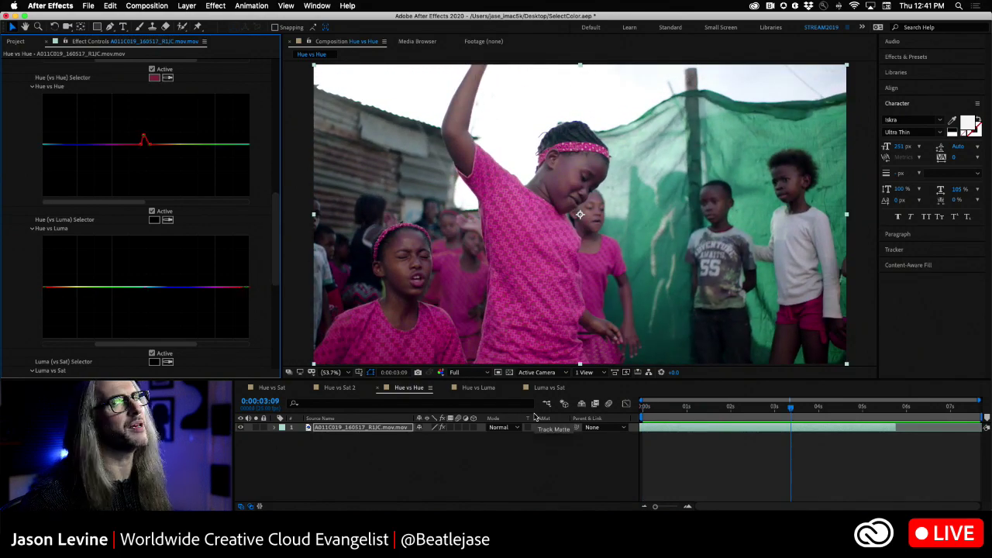
drag(789, 404, 643, 401)
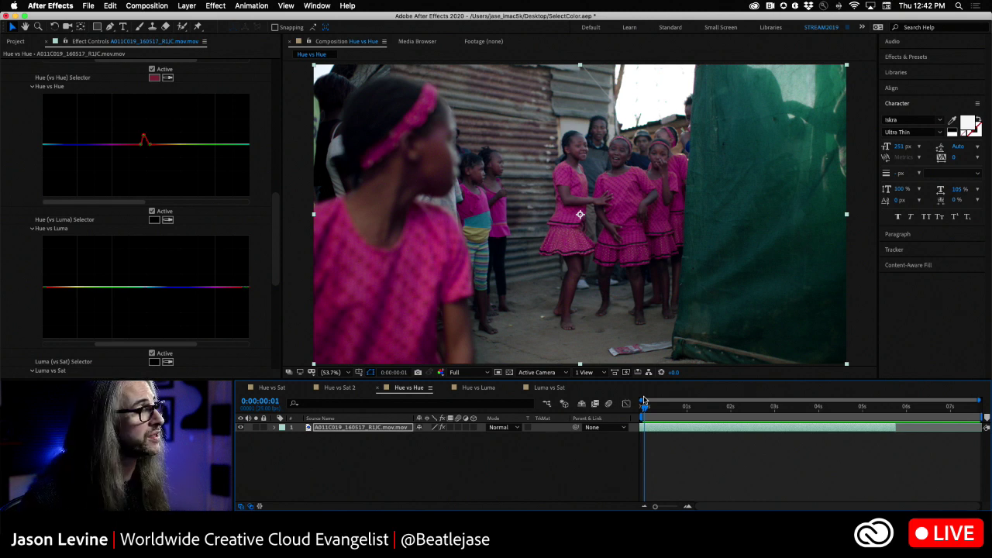
Step: Open the Hue vs Luma composition and preview the opening seconds of the horse-riding clip
click(476, 388)
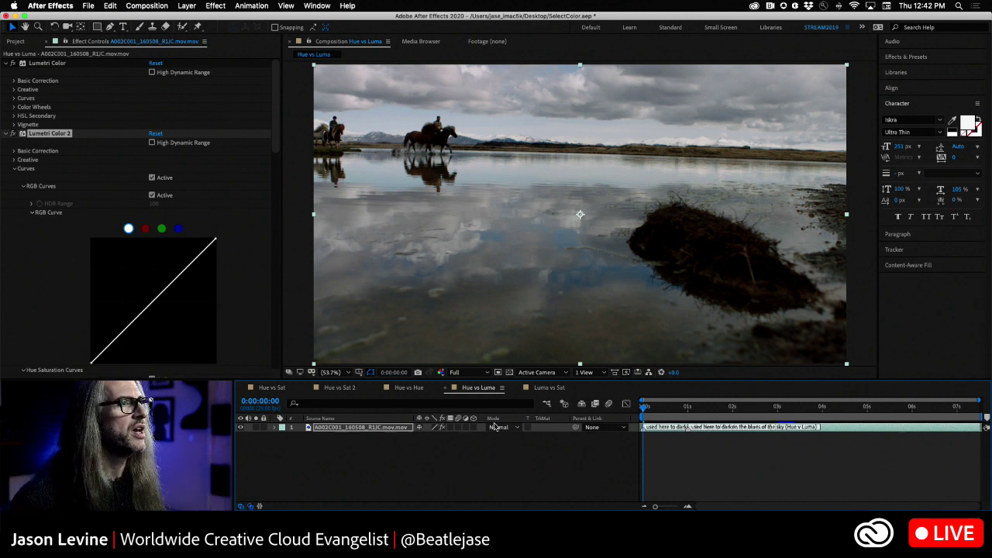
key(space)
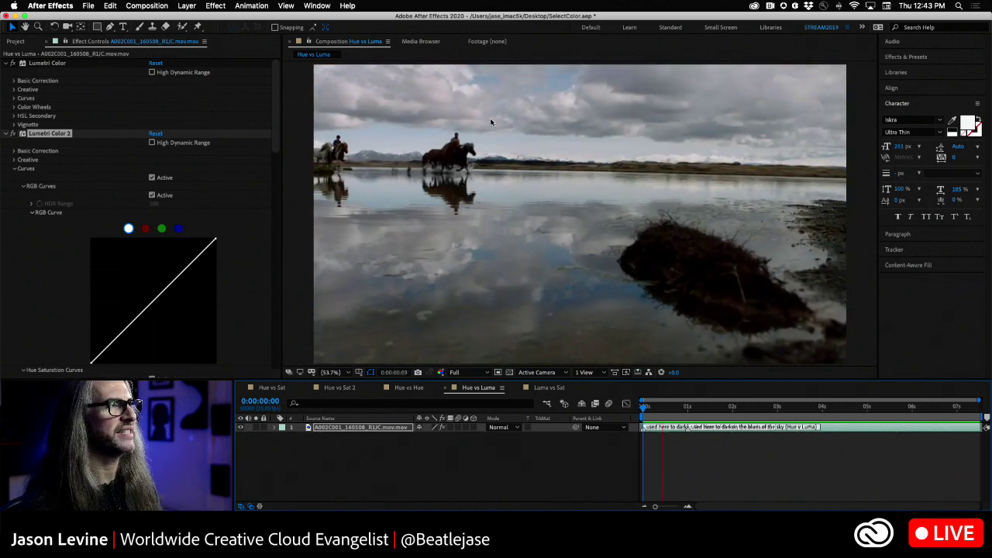
key(space)
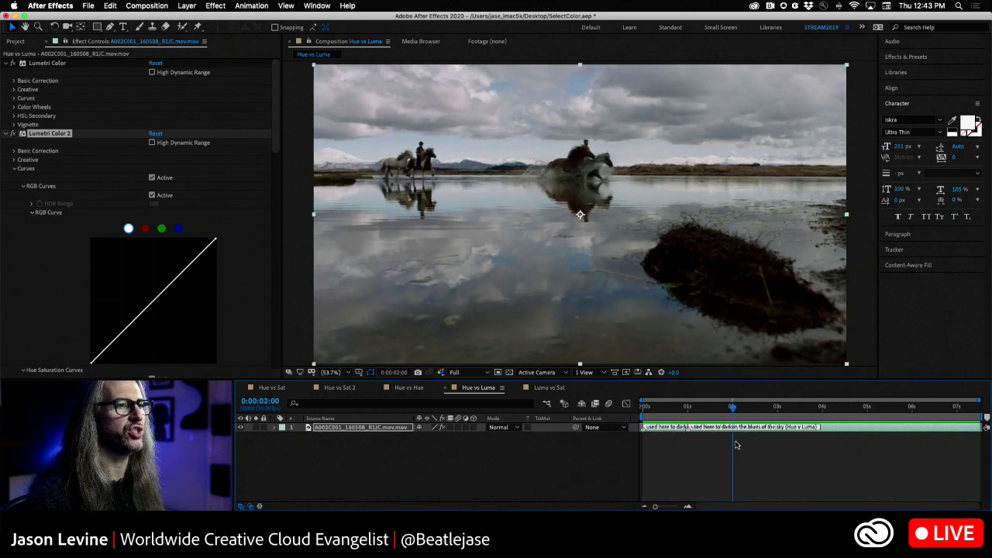
drag(735, 410, 591, 408)
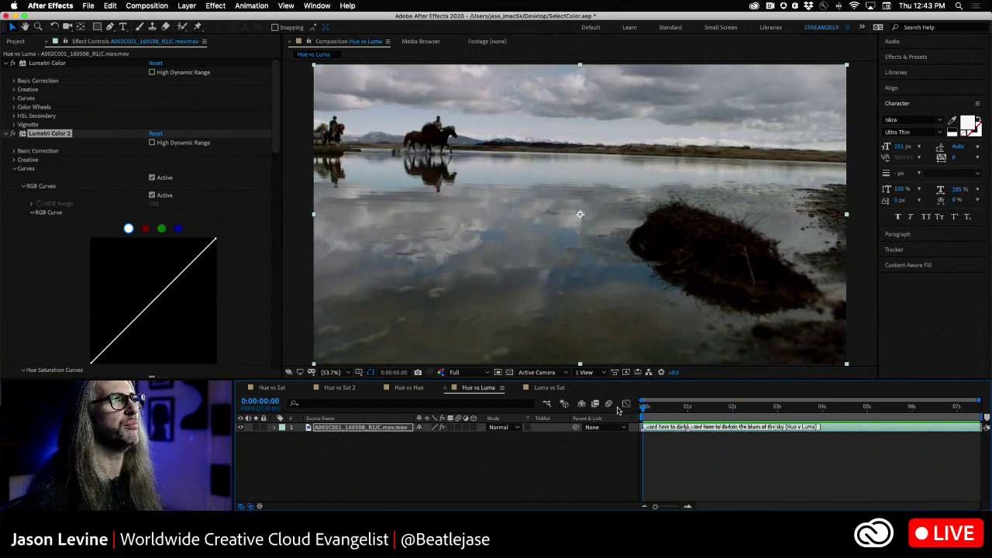
key(space)
key(space)
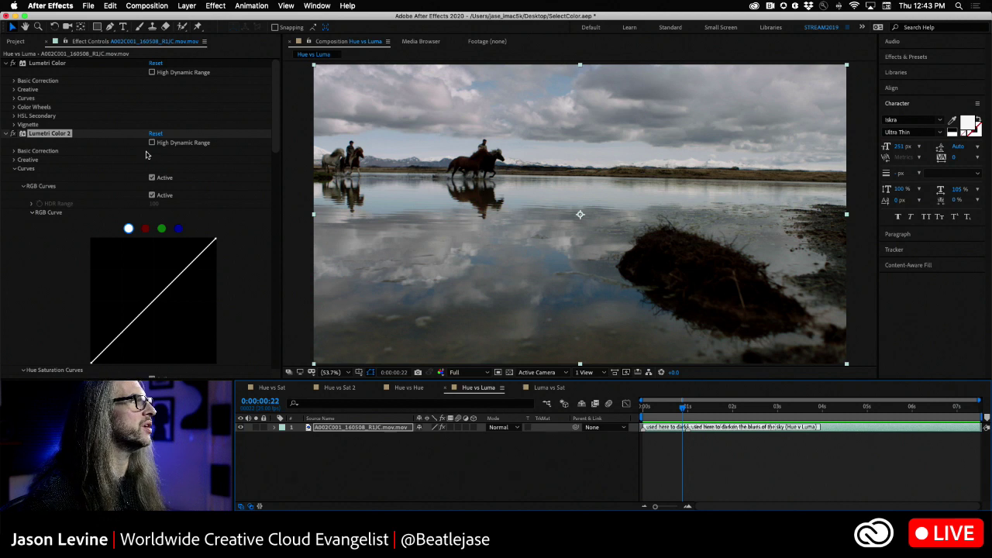
Step: Sample the blue patch of sky above the lake for Lumetri Color 2's Hue vs Luma curve
drag(277, 138, 270, 276)
scroll(270, 276, down, 5)
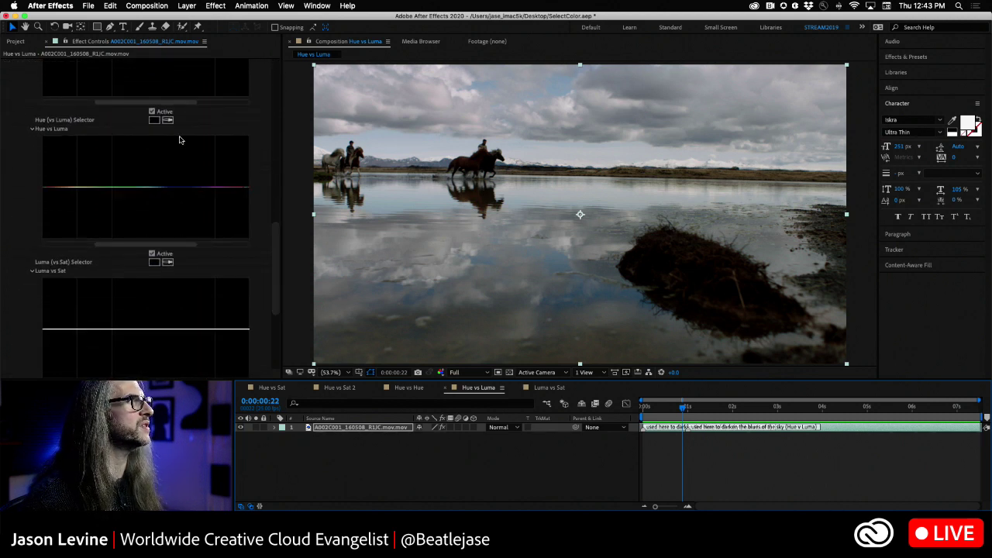
click(168, 120)
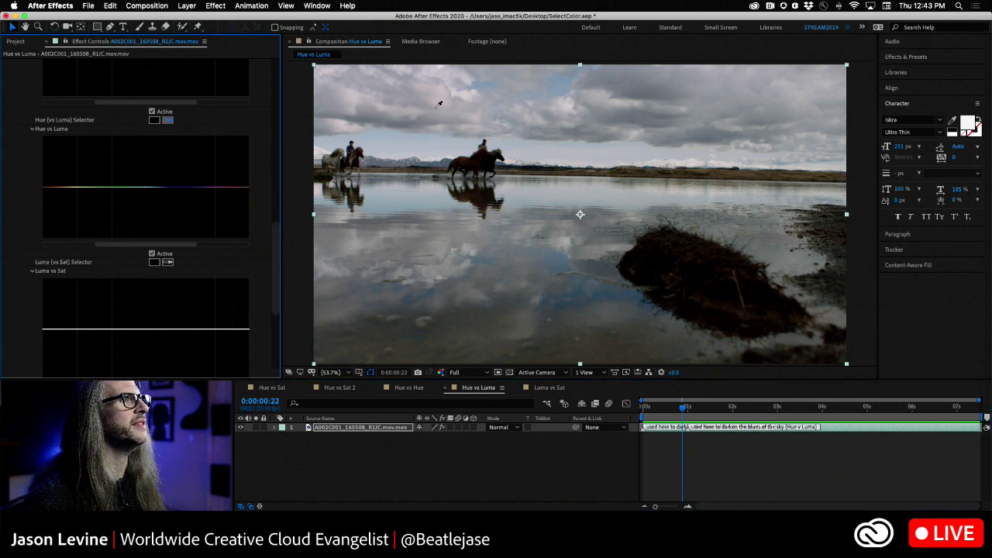
click(567, 78)
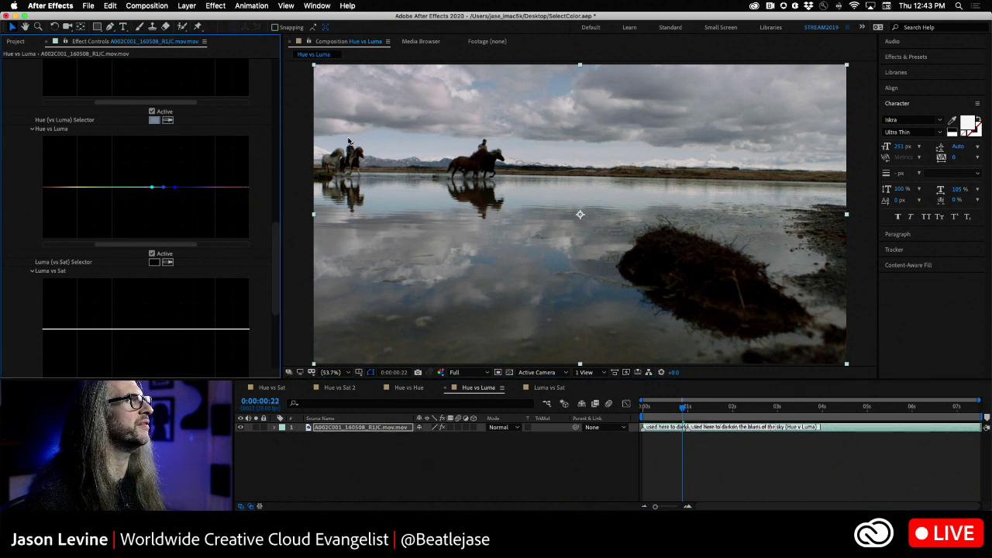
Step: Try brightening the blues with the Hue vs Luma curve's centre point, and settle it slightly below the baseline to darken them
click(164, 188)
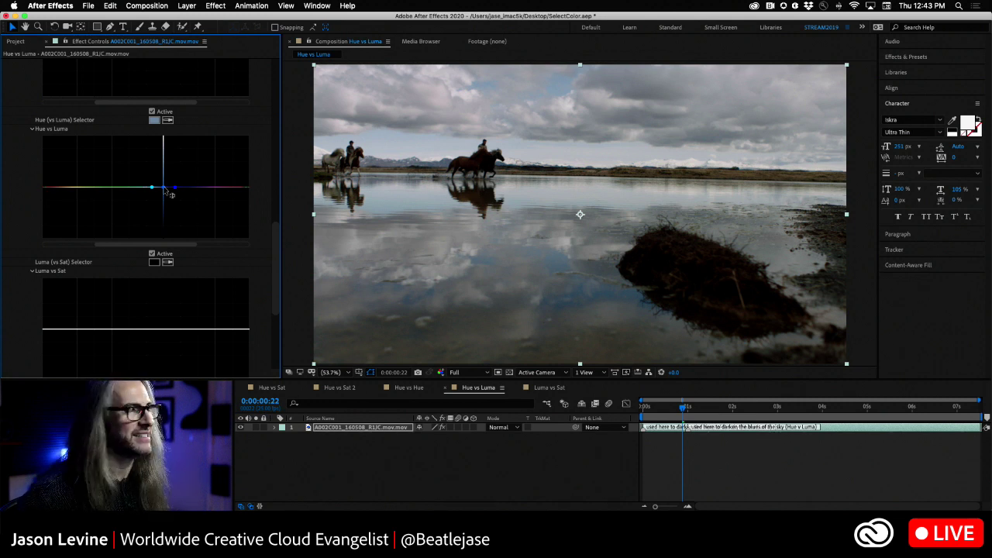
drag(163, 187, 163, 176)
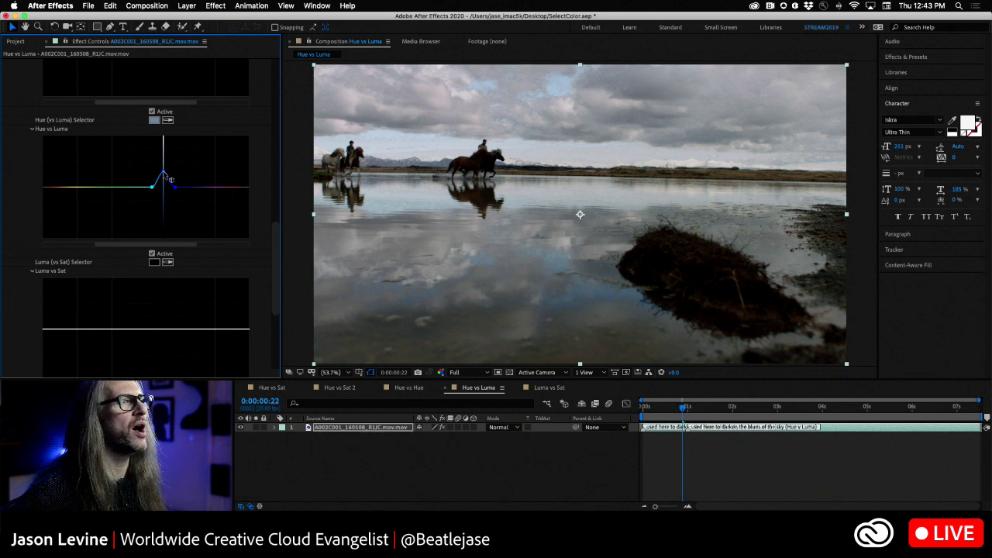
drag(163, 171, 164, 191)
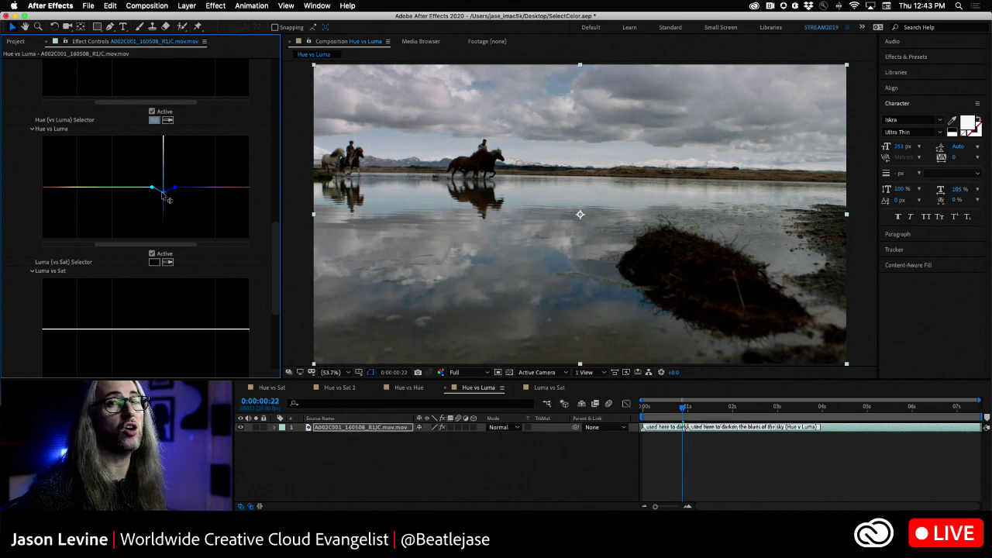
mouse_move(162, 194)
mouse_down()
mouse_move(165, 212)
mouse_move(168, 200)
mouse_up()
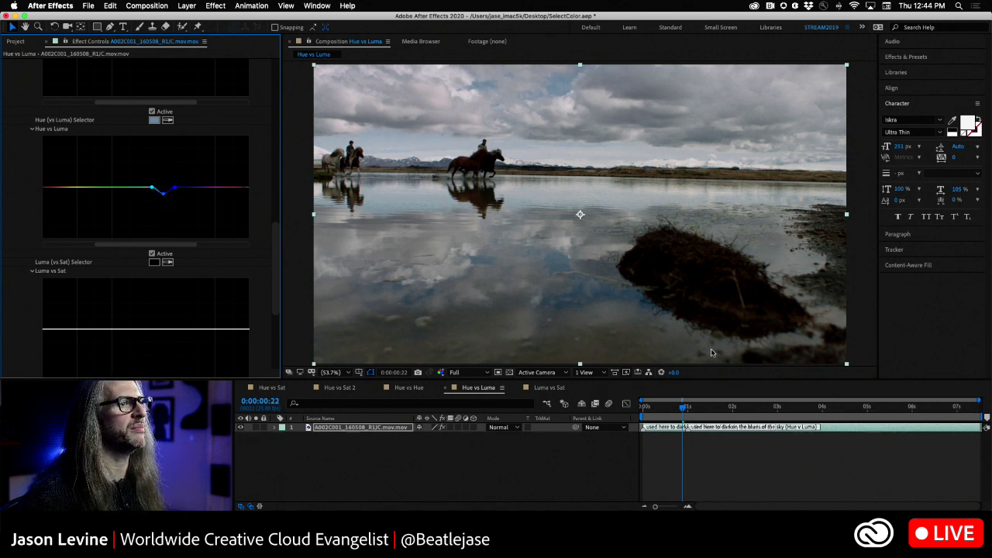
Step: Play the horse clip from the start to compare it with the Hue vs Luma adjustment off and on, leaving the curve active
click(542, 407)
key(Home)
key(space)
click(152, 112)
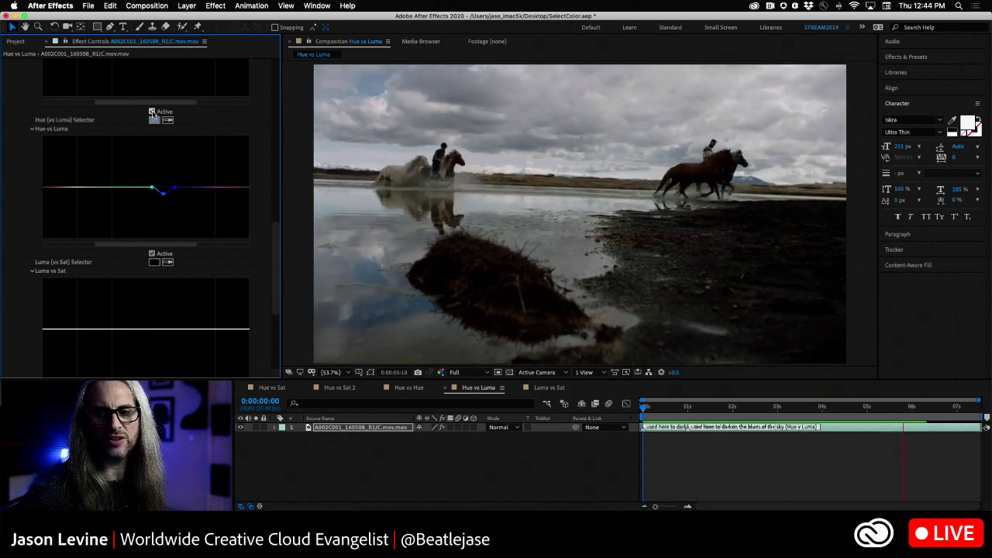
click(153, 112)
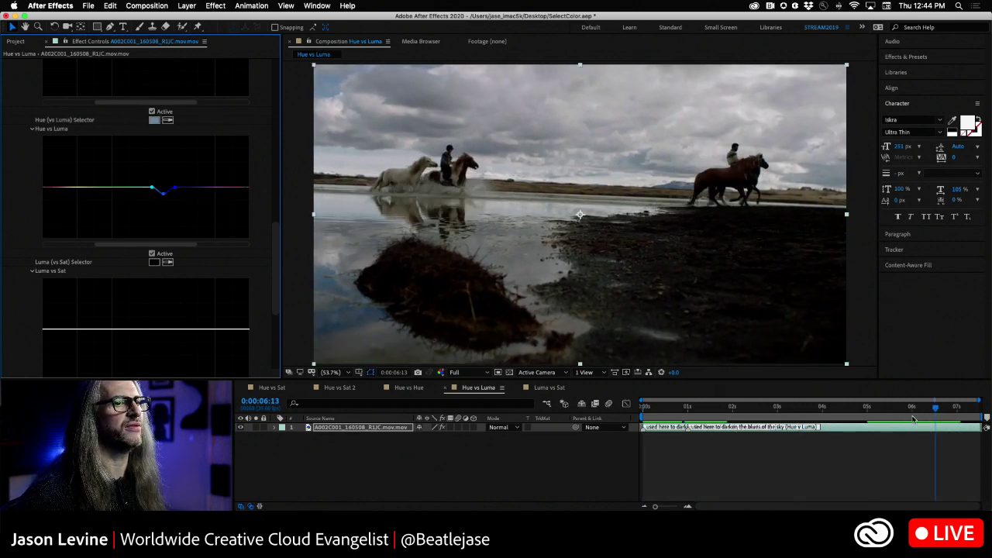
Step: At 0:00:01:12, sample the blue sky and the distant brown shoreline for Hue vs Sat, raising each centre point about halfway up
drag(936, 406, 706, 399)
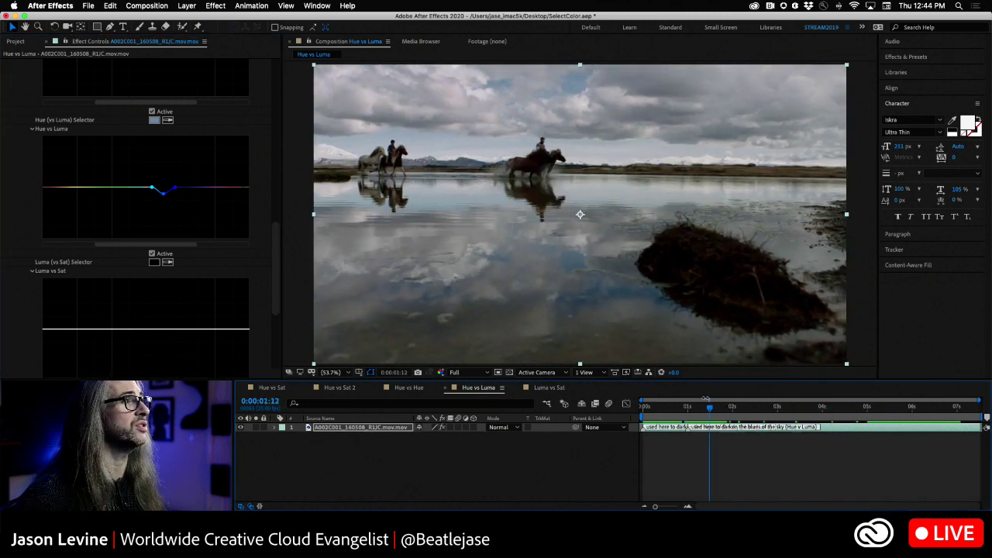
drag(276, 267, 280, 180)
click(167, 129)
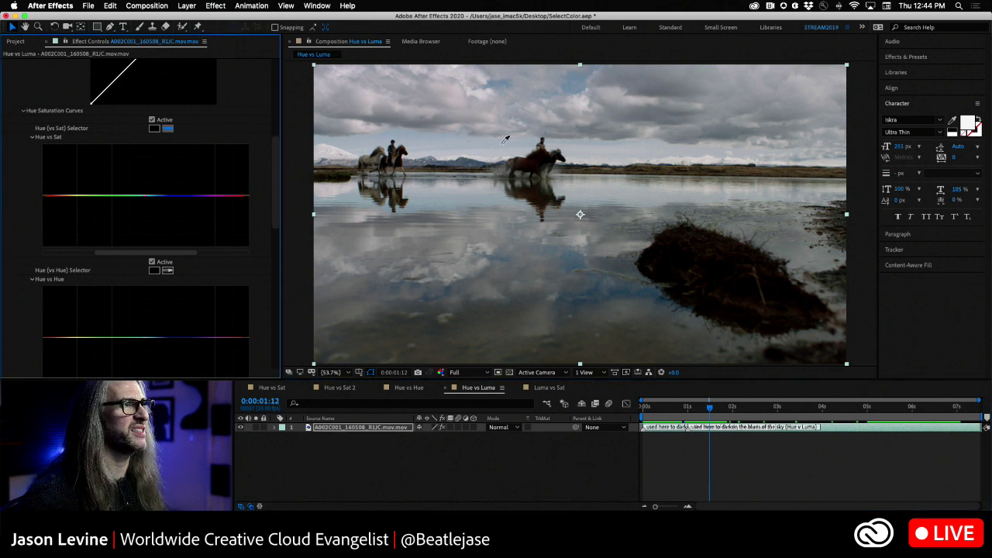
click(577, 86)
drag(161, 189, 167, 177)
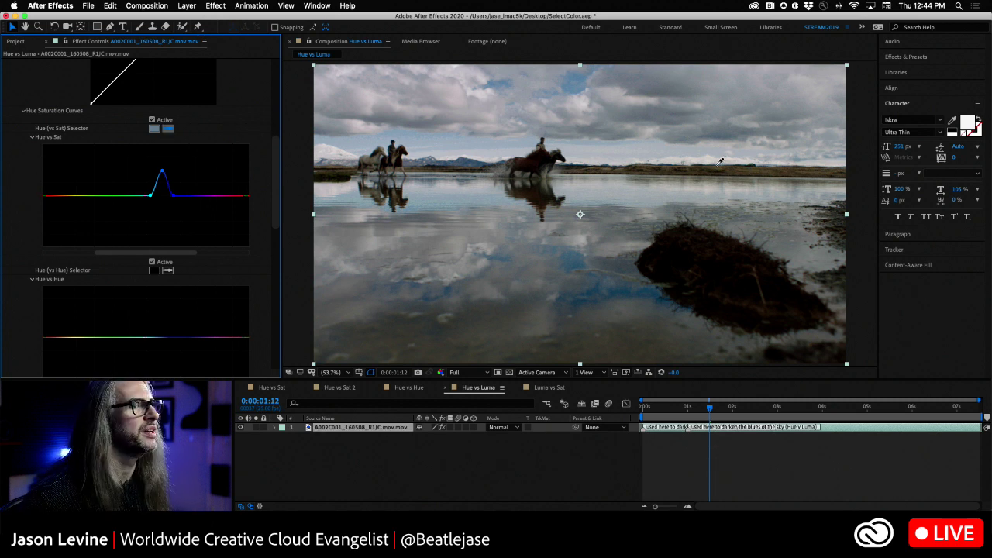
click(752, 166)
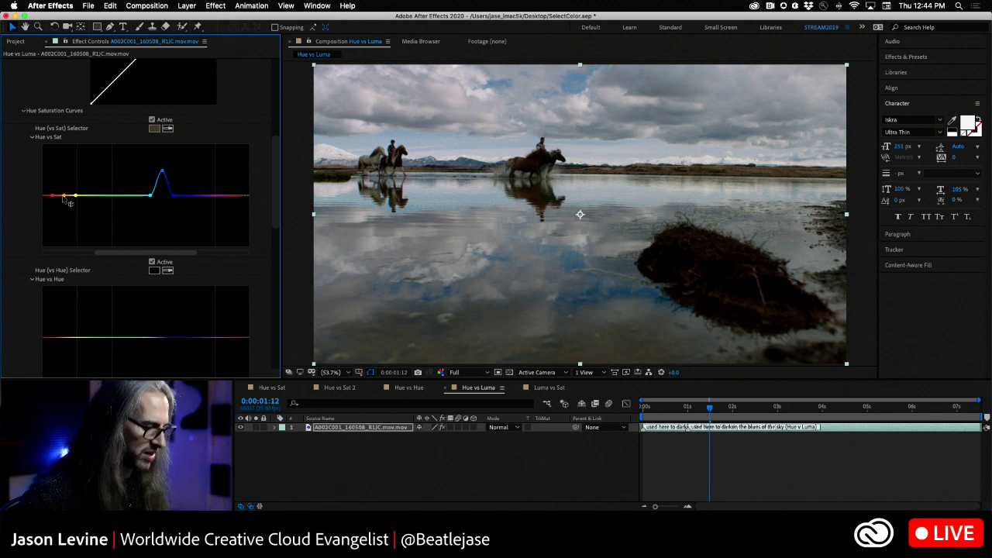
mouse_move(64, 195)
mouse_down()
mouse_move(72, 170)
mouse_move(72, 184)
mouse_up()
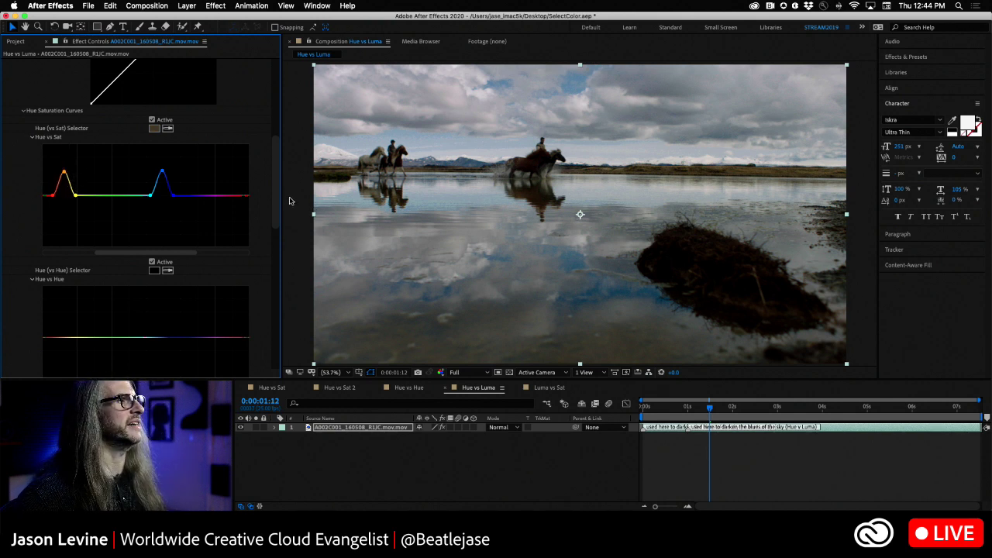
Step: Compare the horse shot with the Hue vs Sat adjustment switched off and on, leave it active, and review the remaining curves
click(152, 120)
click(151, 120)
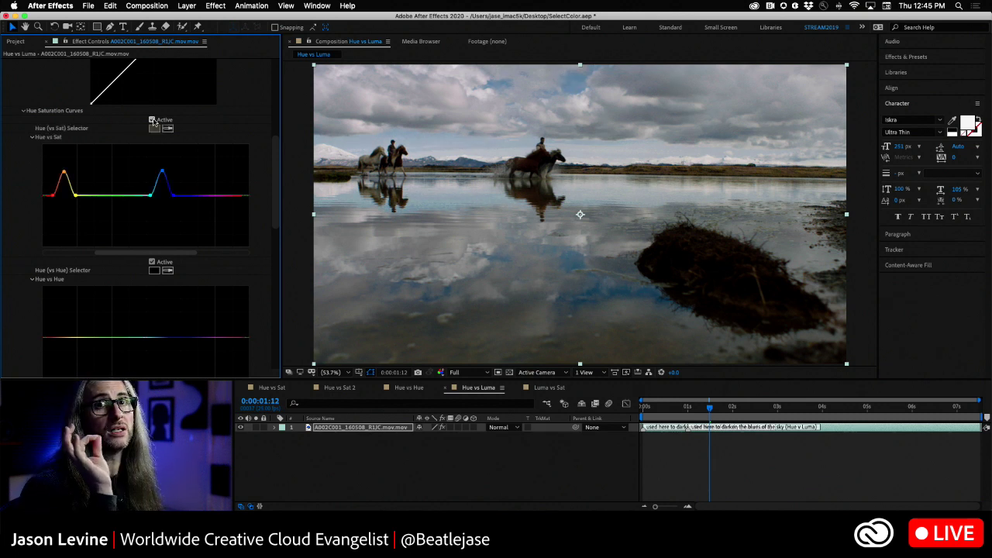
click(152, 120)
click(152, 120)
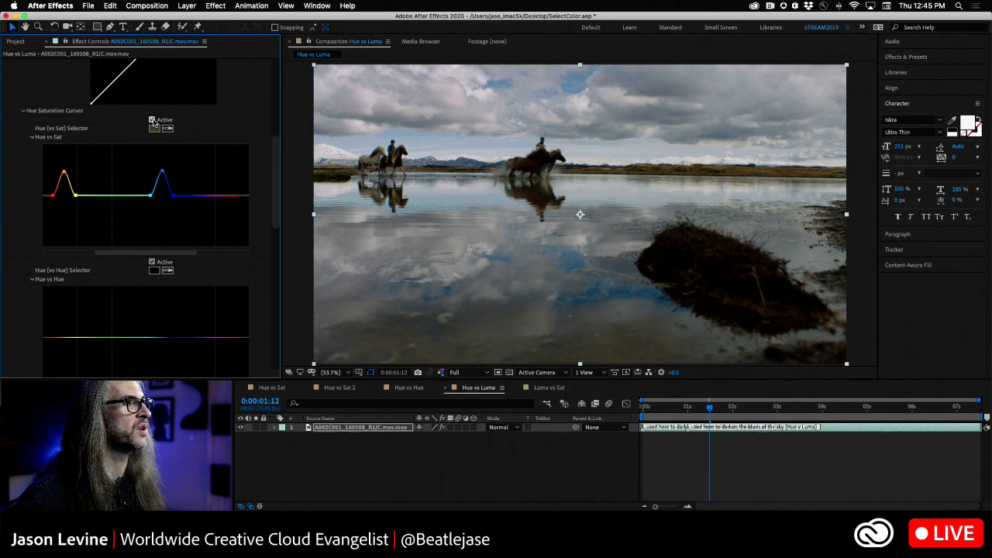
scroll(279, 210, down, 3)
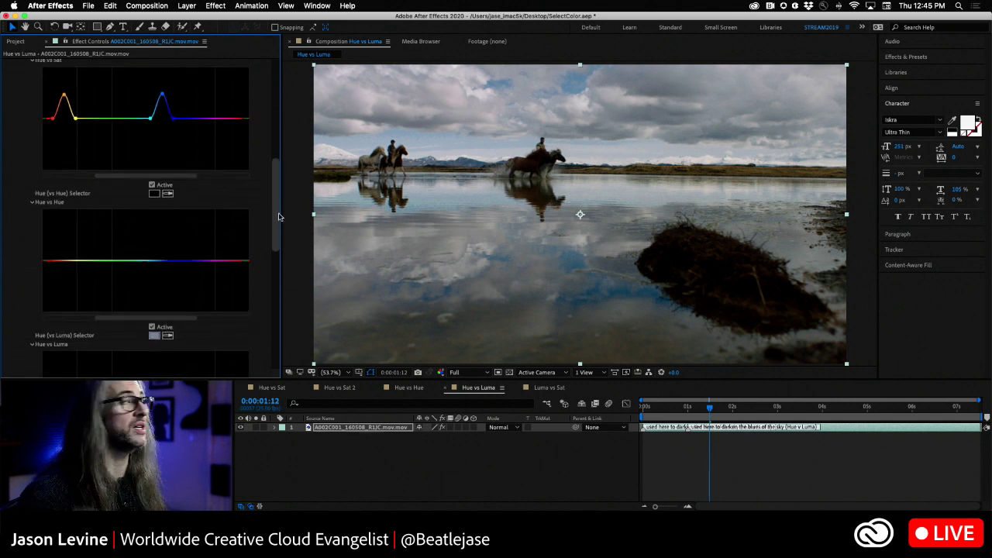
drag(279, 216, 274, 301)
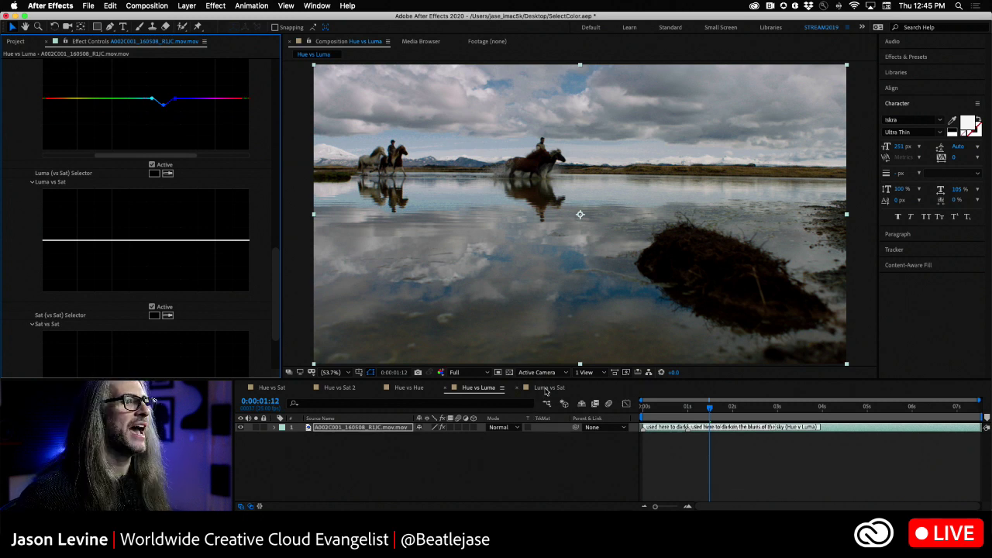
Step: In the Luma vs Sat composition, sample the cloudy sky for Lumetri Color 2's Luma vs Sat curve
click(549, 388)
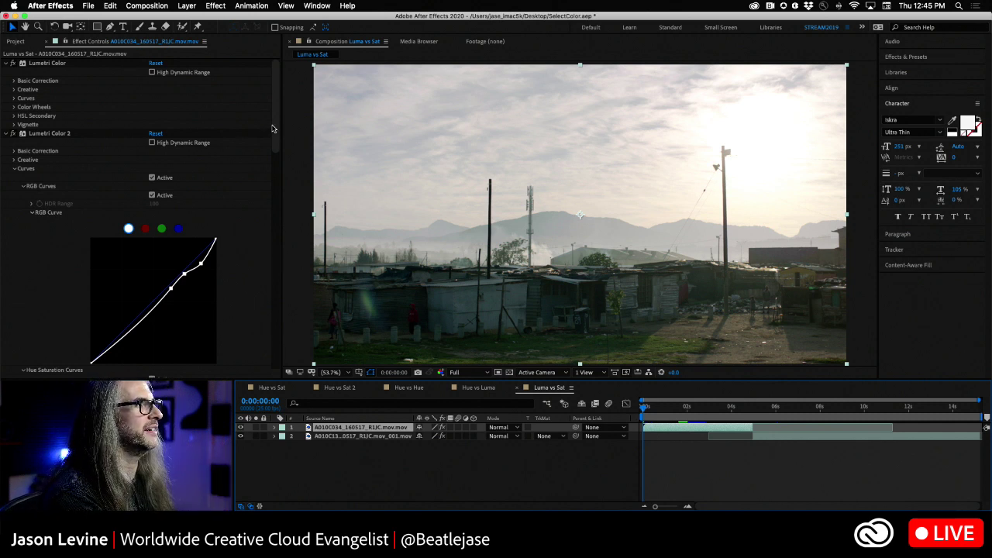
drag(272, 127, 286, 351)
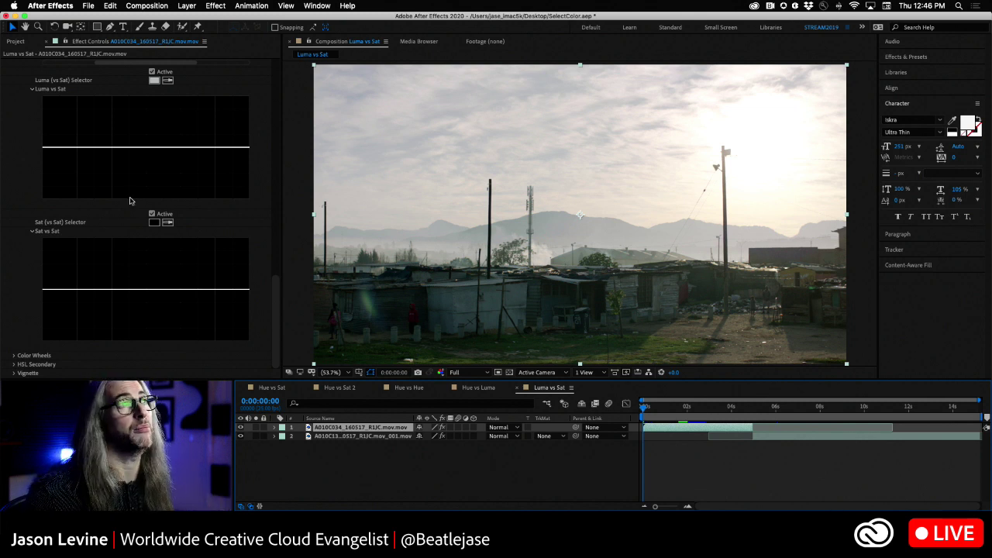
click(167, 80)
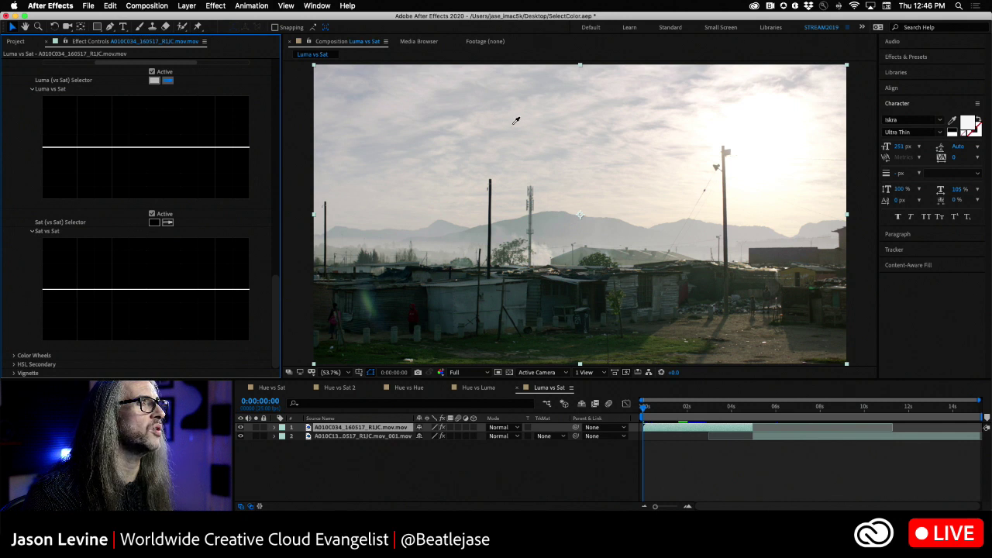
click(484, 112)
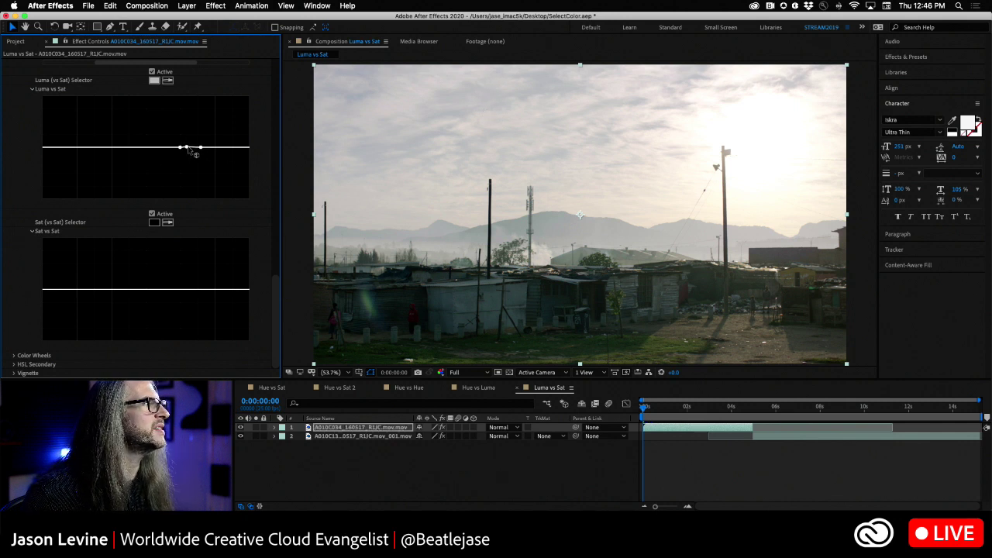
Step: Raise the highlight and lower-luma points of the Luma vs Sat curve on the cloudy sky shot, and compare the adjustment off and on
drag(200, 151, 198, 110)
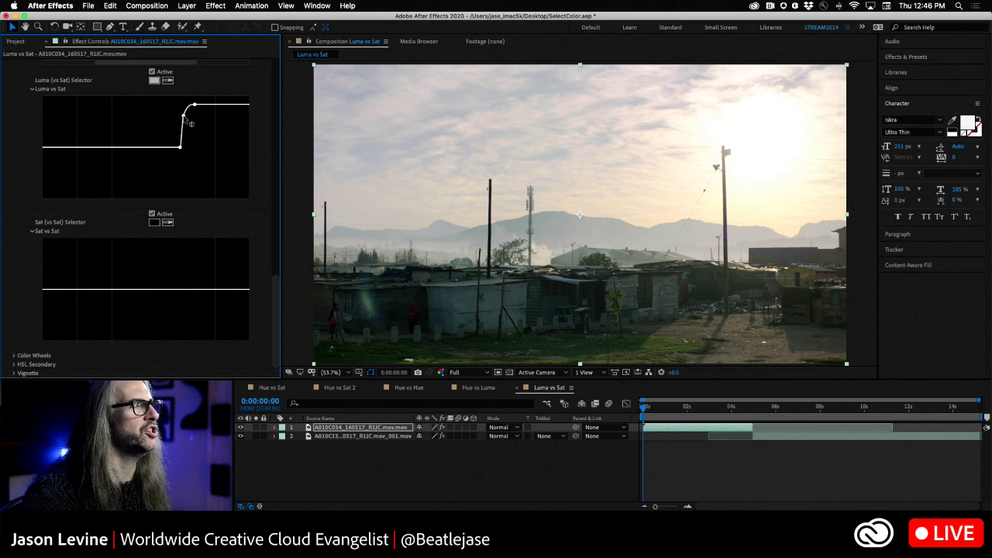
drag(186, 155, 185, 138)
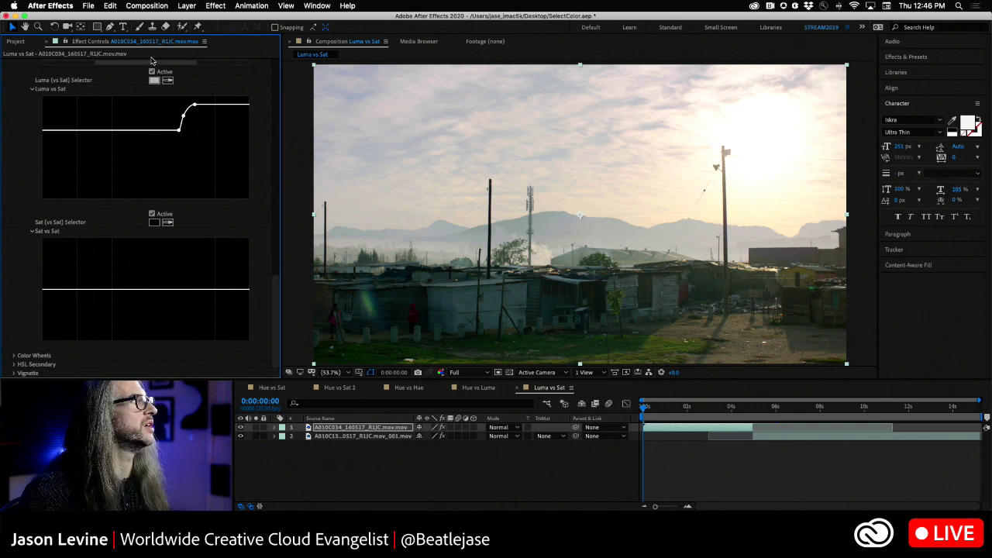
click(153, 72)
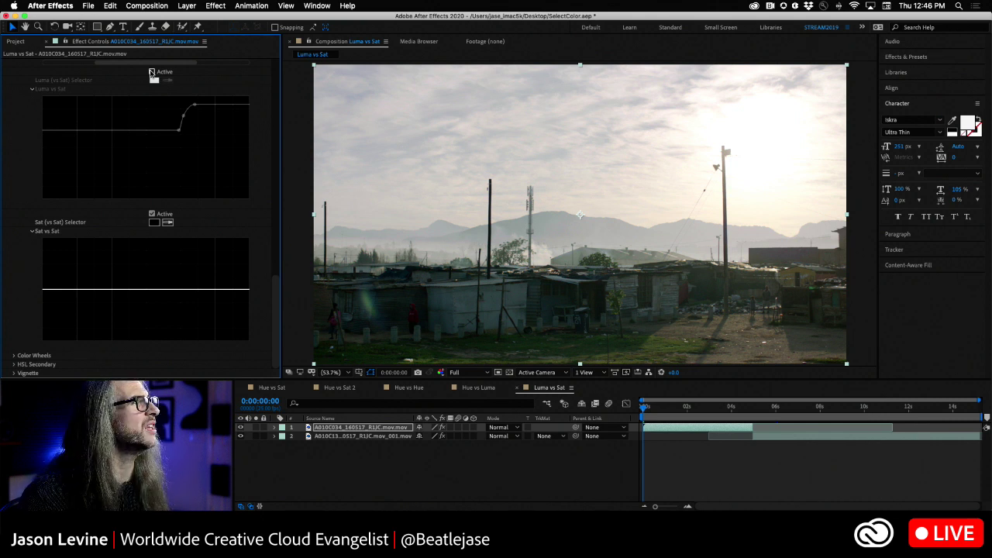
click(152, 72)
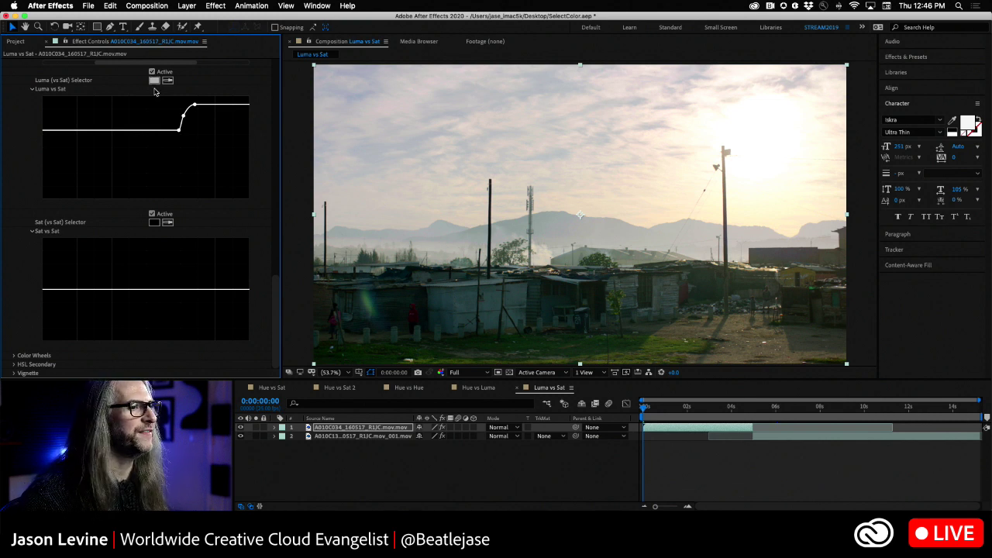
Step: Play the sky clip to 0:00:04:04 and compare that frame with Luma vs Sat off and on, leaving the curve active
key(space)
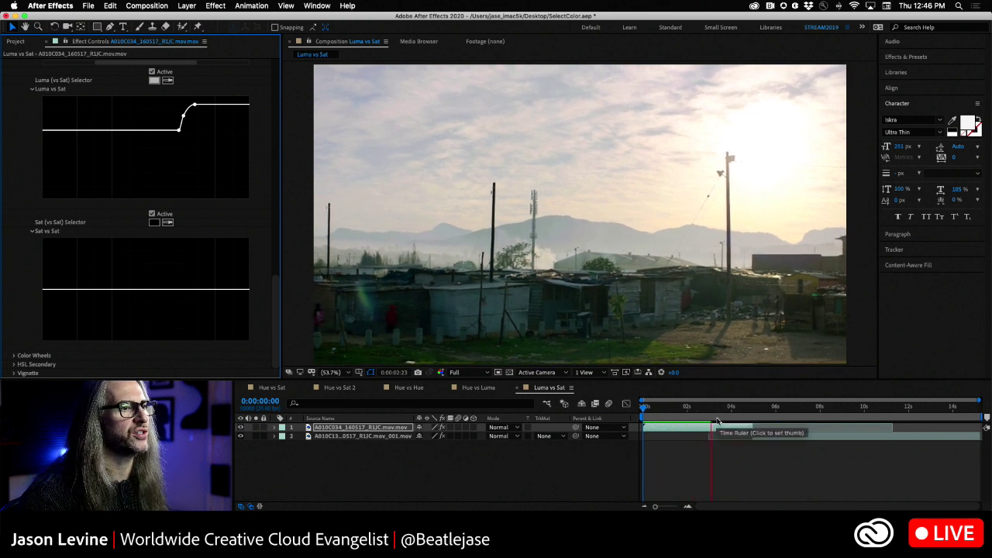
key(space)
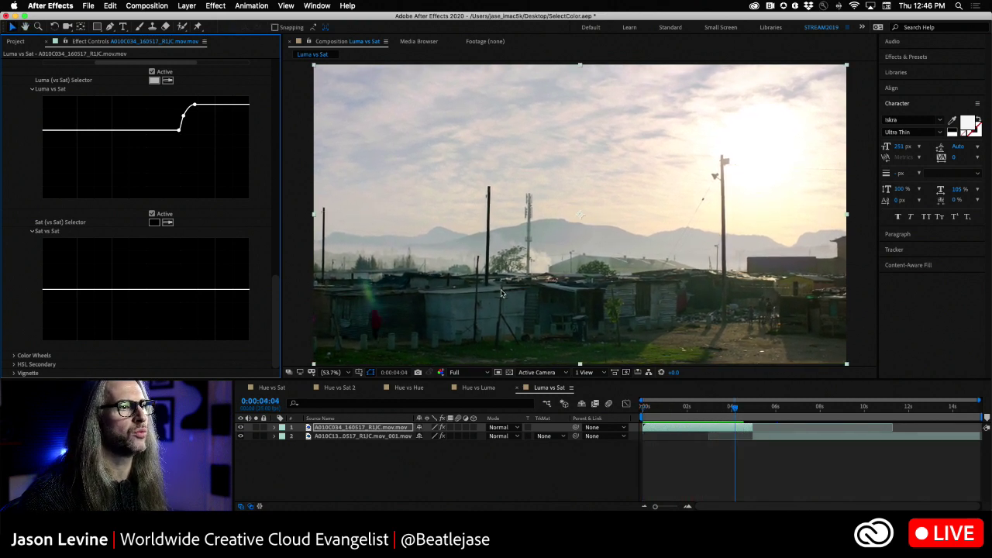
click(153, 72)
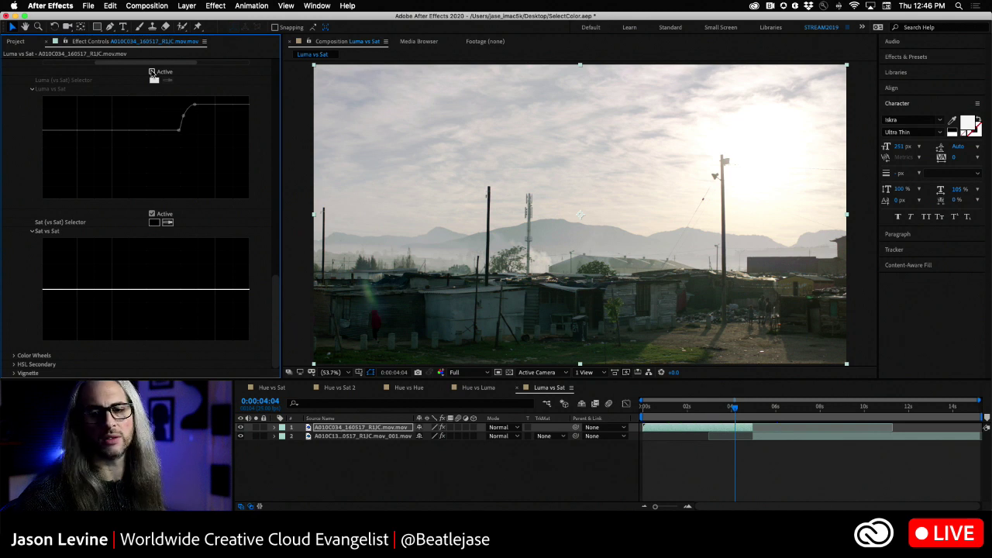
click(153, 72)
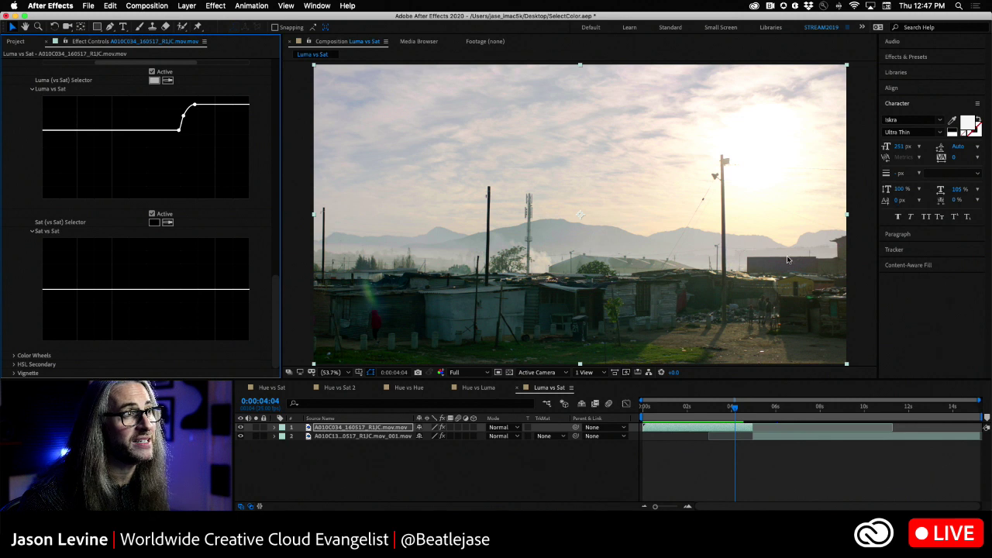
Step: Set Highlights to -67.0 in the Basic Correction of the first Lumetri Color effect on the cloudy sky clip
drag(276, 317, 275, 104)
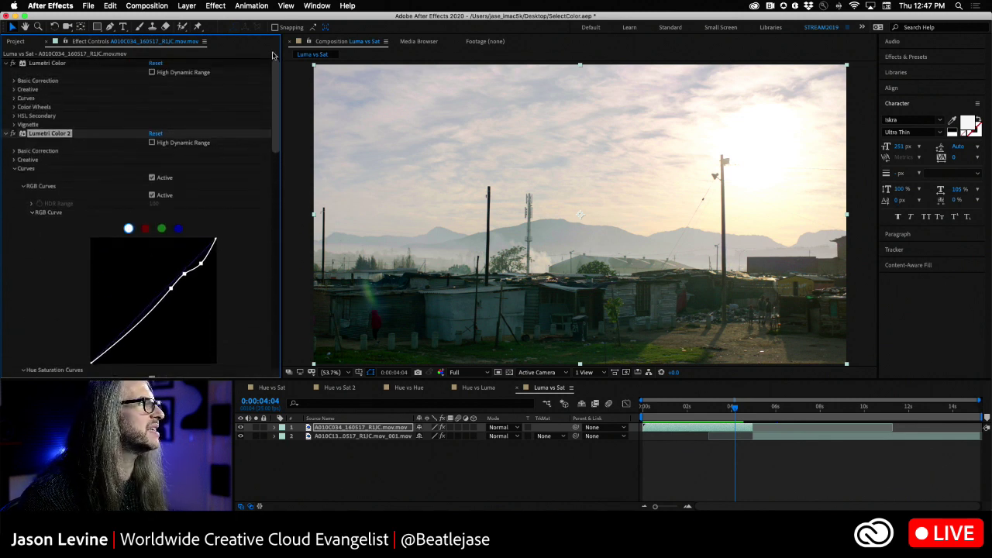
click(16, 82)
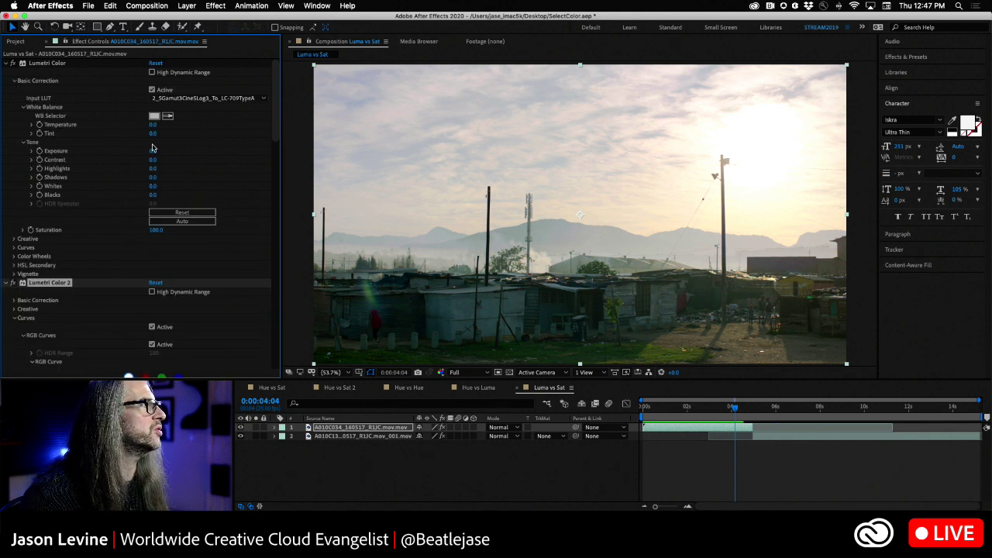
drag(151, 169, 136, 168)
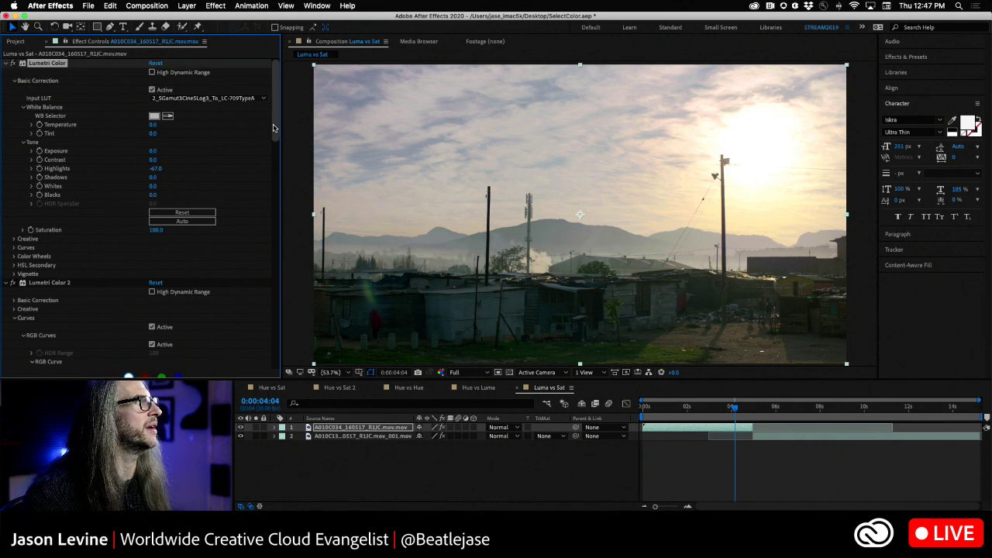
drag(273, 129, 280, 329)
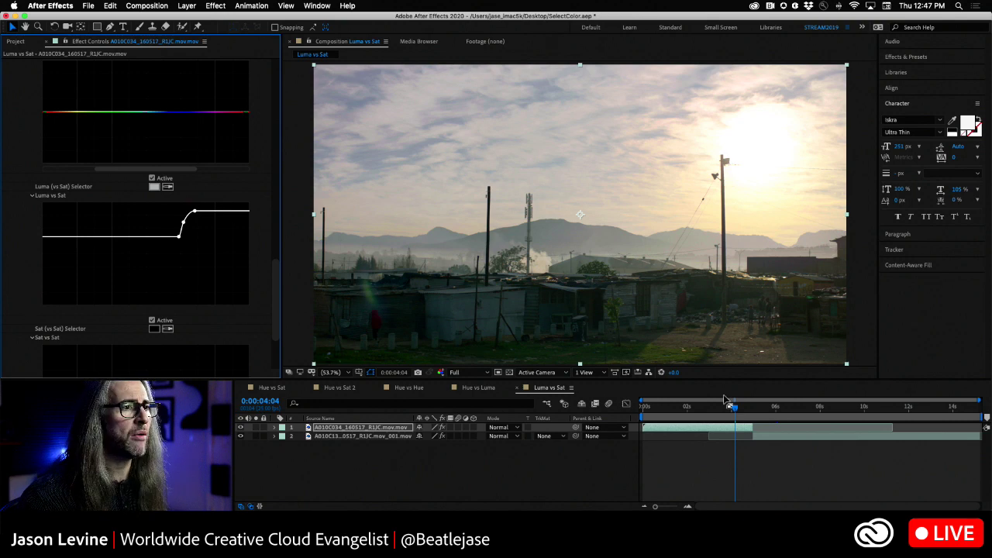
Step: On the second layer at 0:00:05:17, sample the sky for Luma vs Sat and raise the curve's brightest point close to the maximum
drag(733, 407, 764, 408)
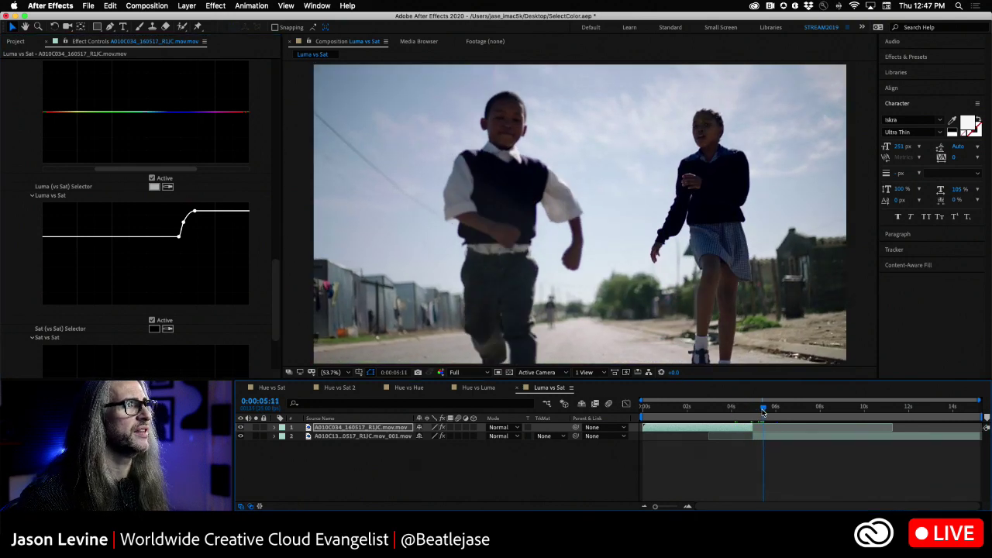
click(763, 436)
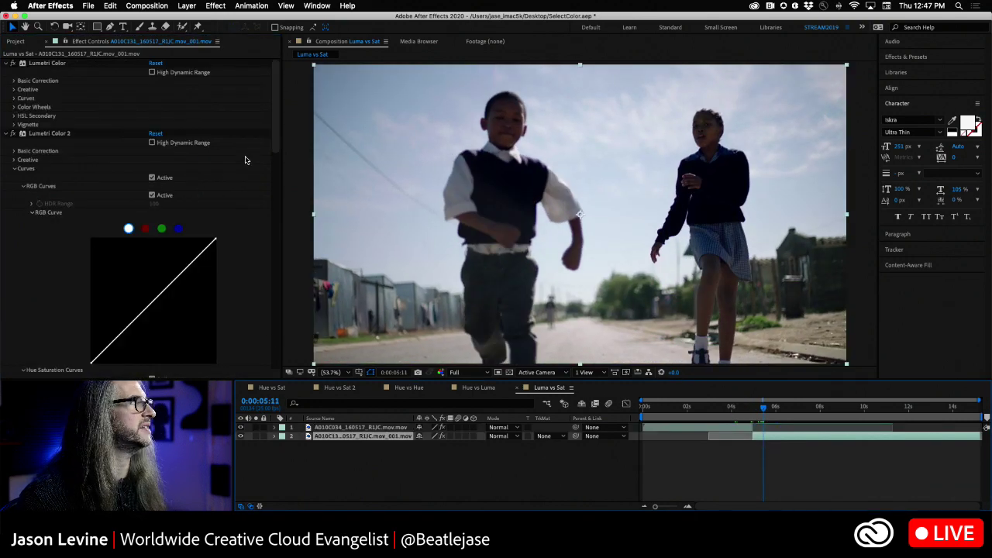
drag(277, 109, 275, 284)
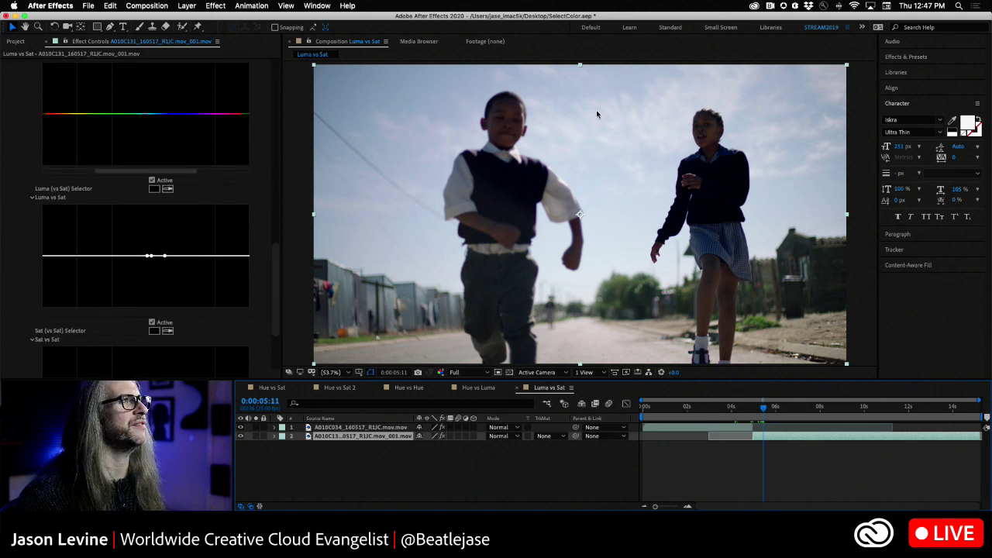
mouse_move(767, 410)
mouse_down()
mouse_move(756, 408)
mouse_move(771, 409)
mouse_up()
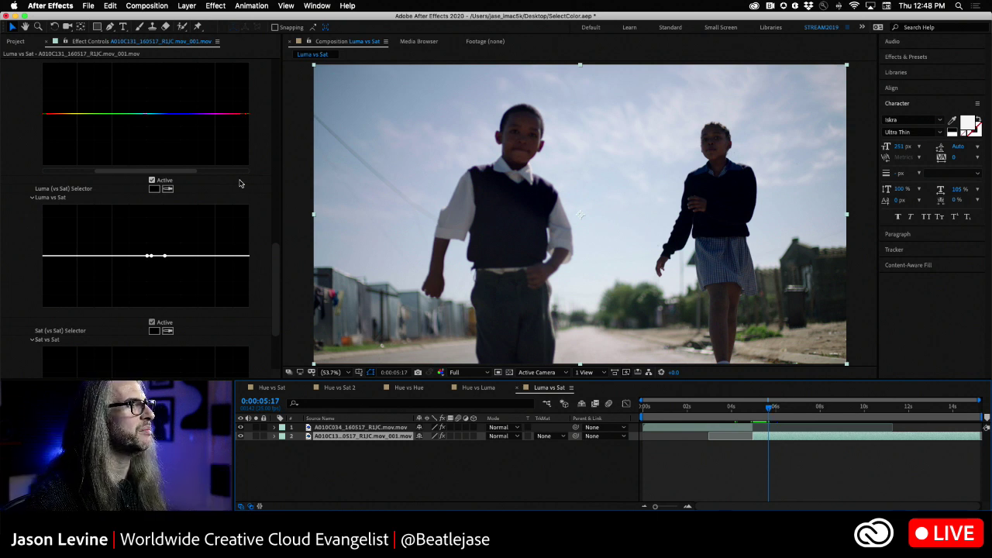
click(167, 190)
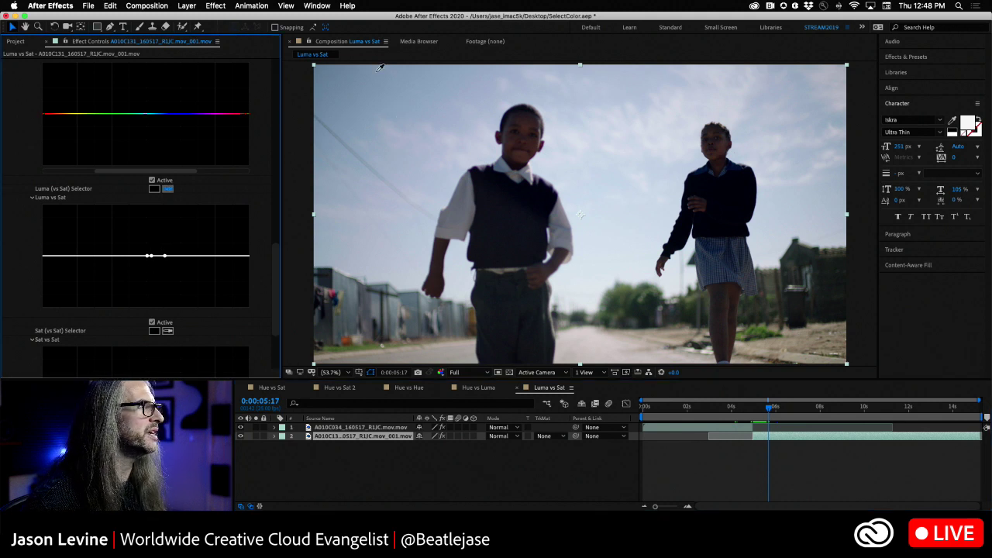
click(337, 157)
click(323, 260)
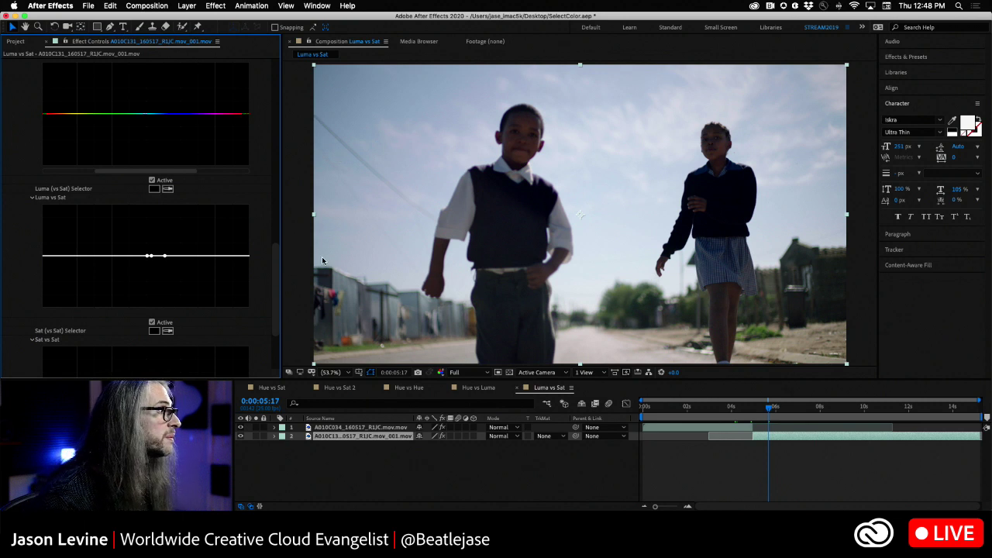
drag(165, 257, 156, 213)
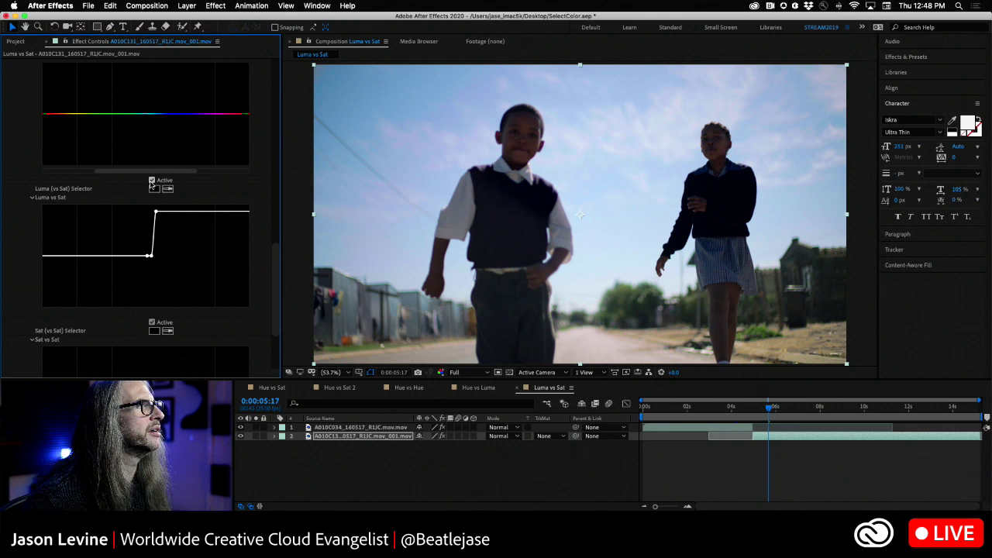
Step: Compare the running children shot with Luma vs Sat off and on, both still and during playback from 0:00:05:02, leaving it active
click(152, 180)
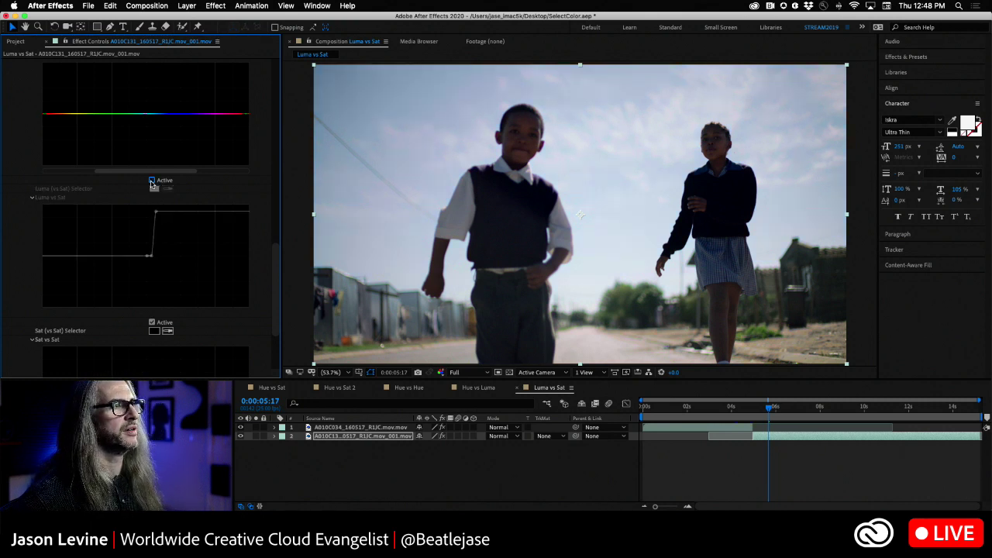
click(152, 181)
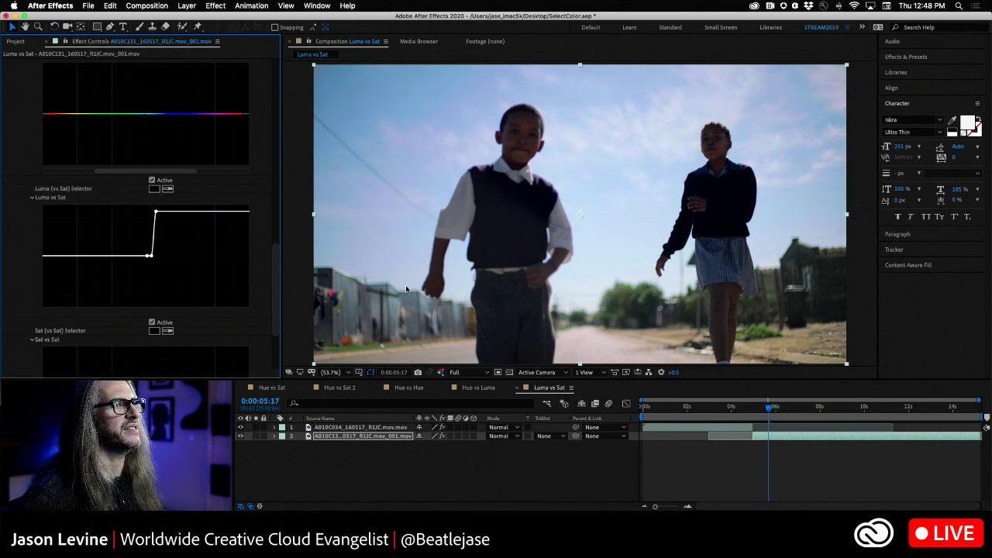
drag(770, 409, 757, 411)
key(space)
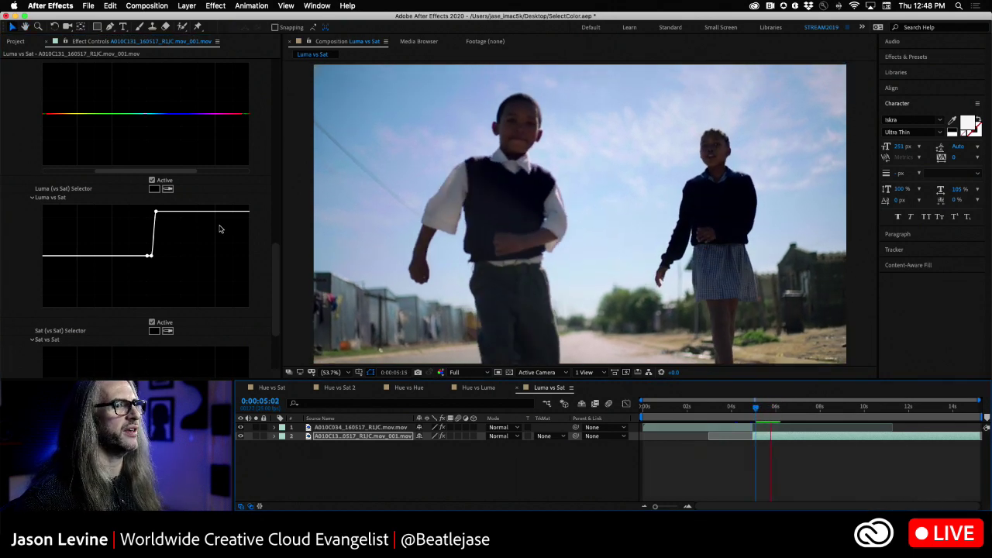
click(152, 181)
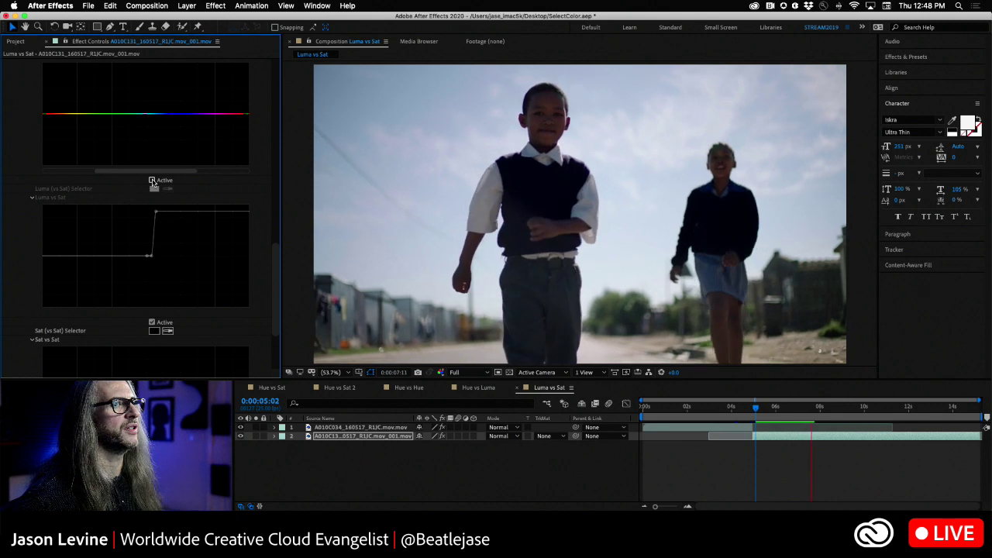
click(152, 181)
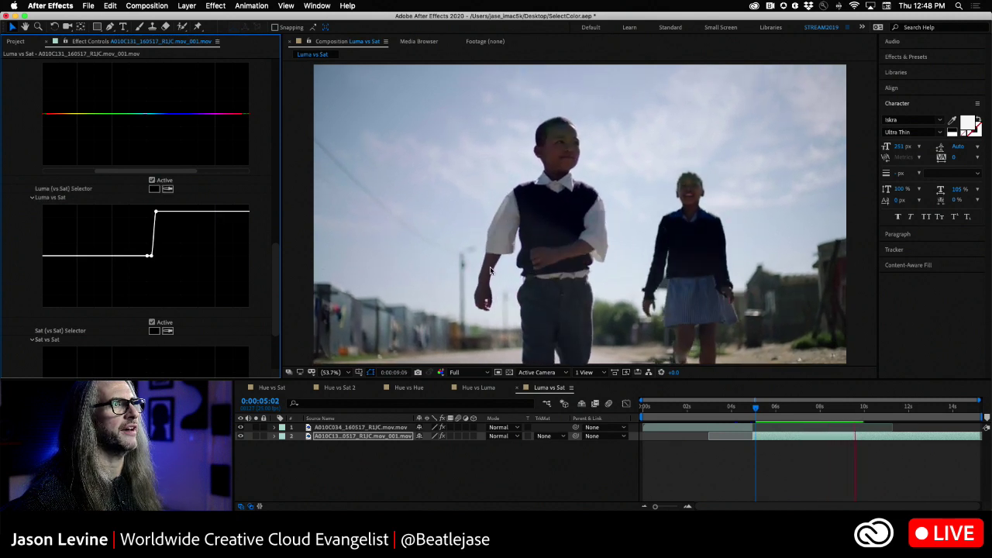
key(space)
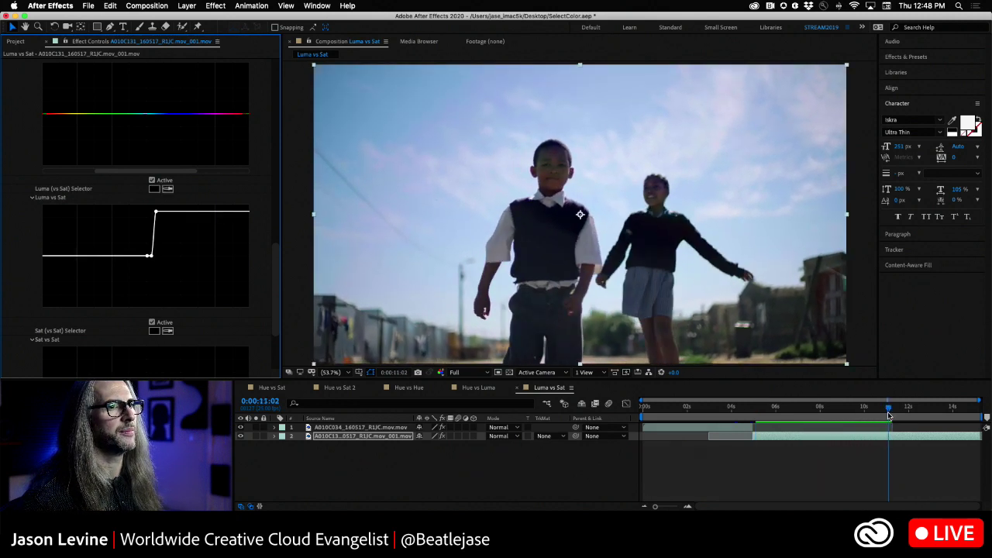
Step: At 0:00:07:11, sample the blue sky for Hue vs Luma, try moving its centre point vertically, and return it to the baseline
drag(865, 409, 809, 408)
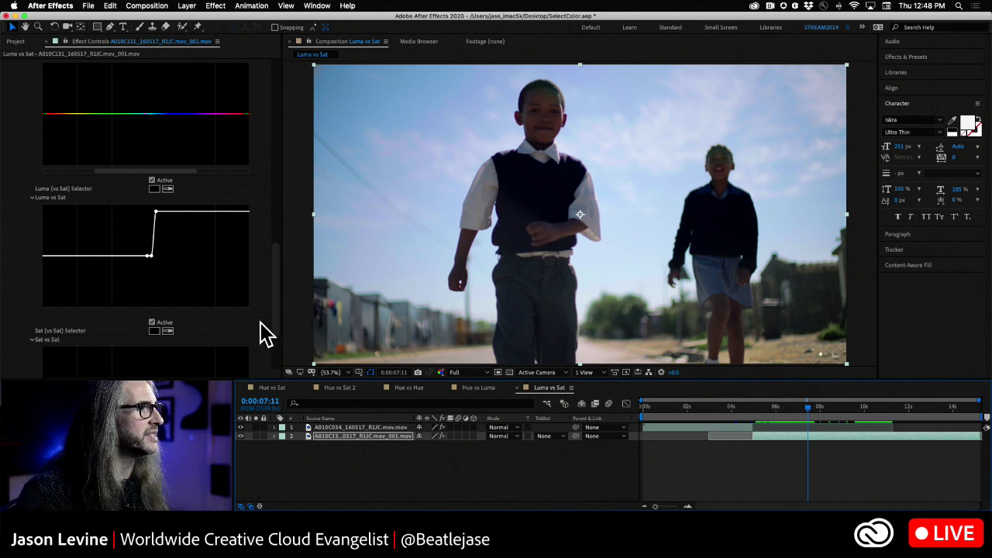
drag(277, 302, 279, 253)
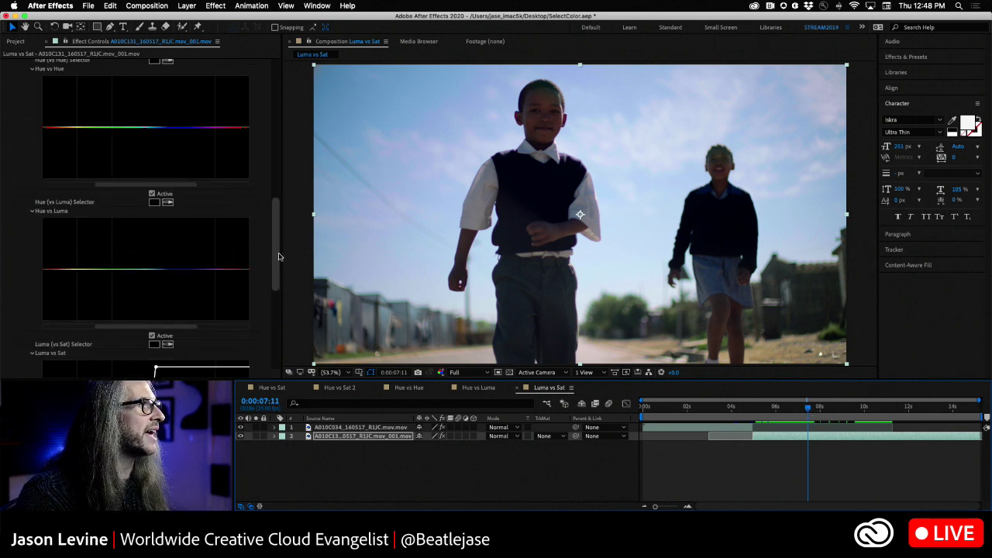
click(167, 202)
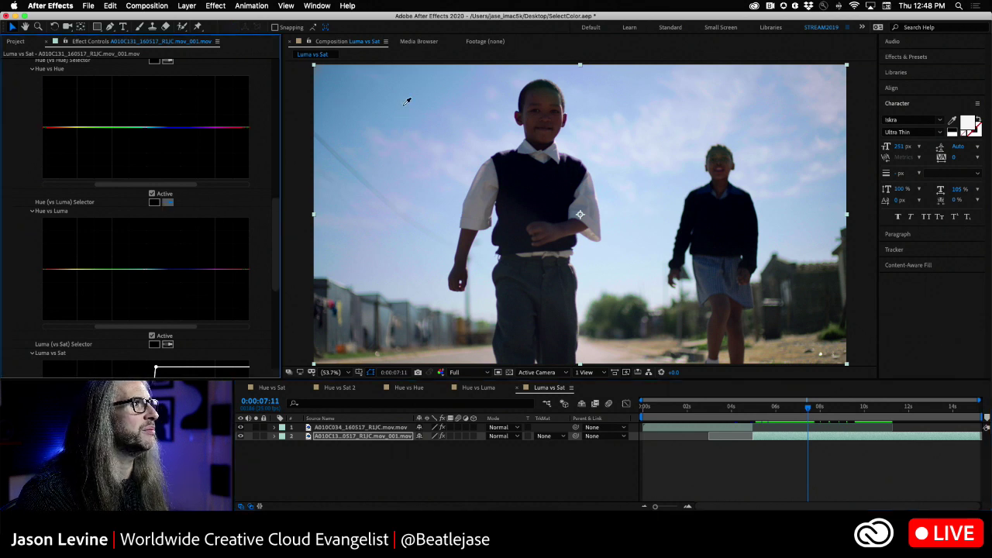
click(476, 93)
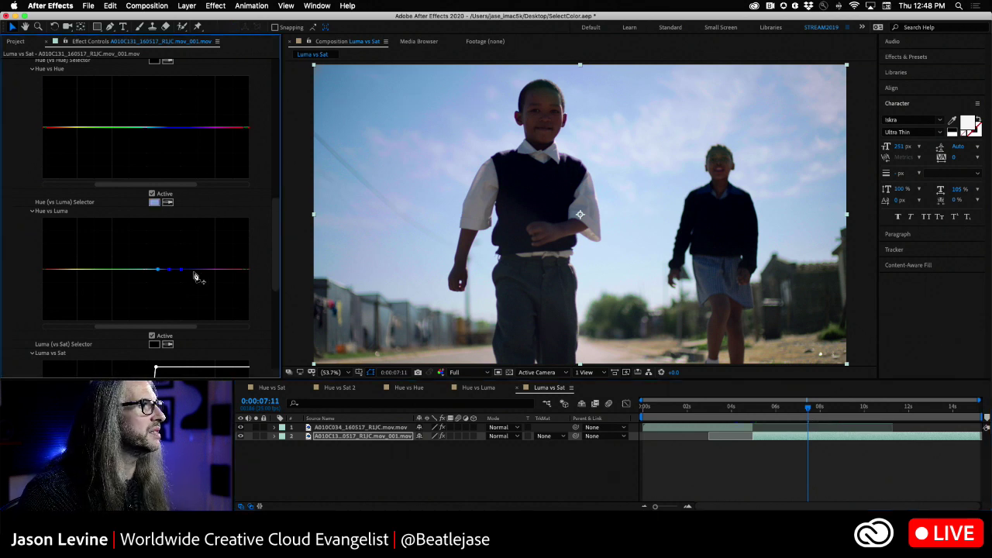
mouse_move(171, 272)
mouse_down()
mouse_move(171, 289)
mouse_move(175, 271)
mouse_up()
drag(176, 254, 176, 275)
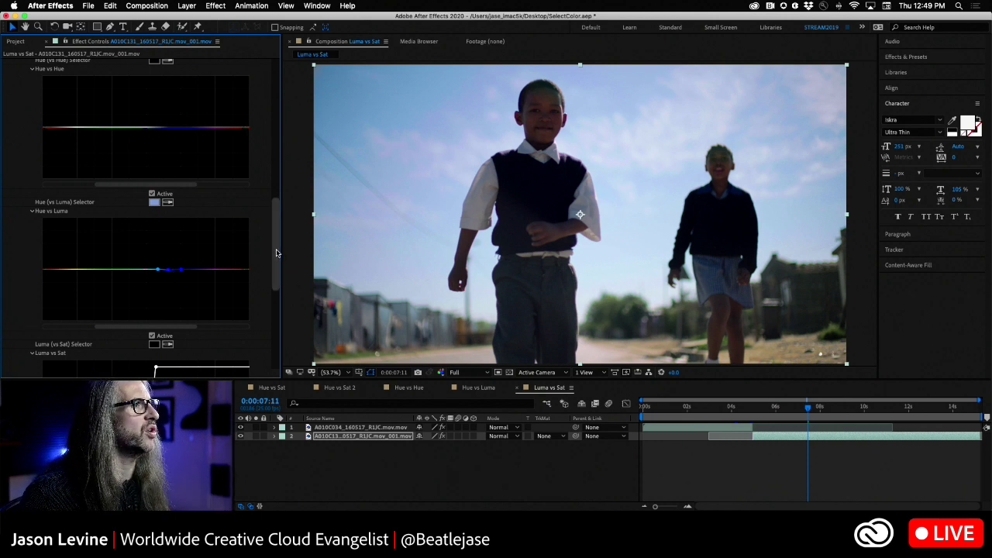
Step: Set Highlights to -28.0 in Lumetri Color 2's Basic Correction for the children clip
drag(275, 253, 288, 105)
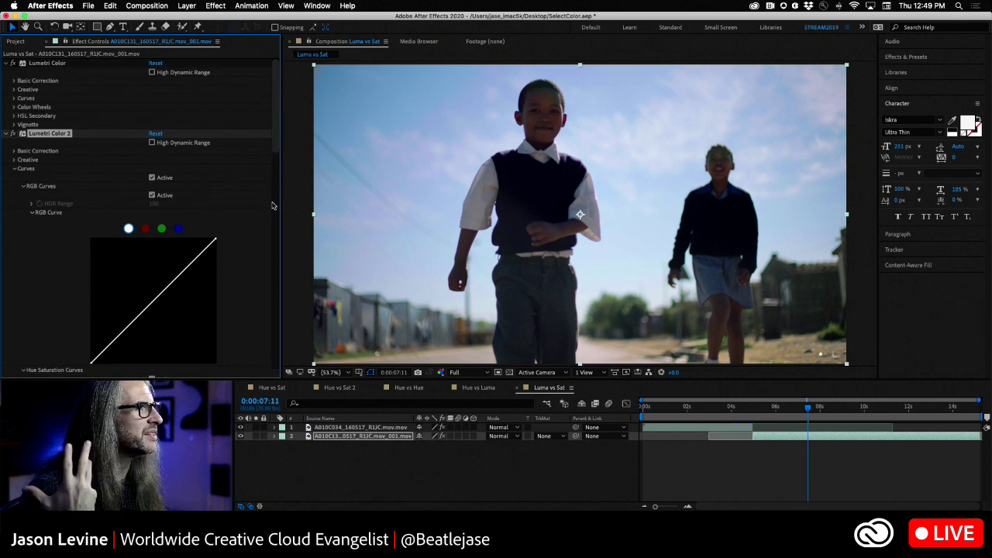
click(13, 151)
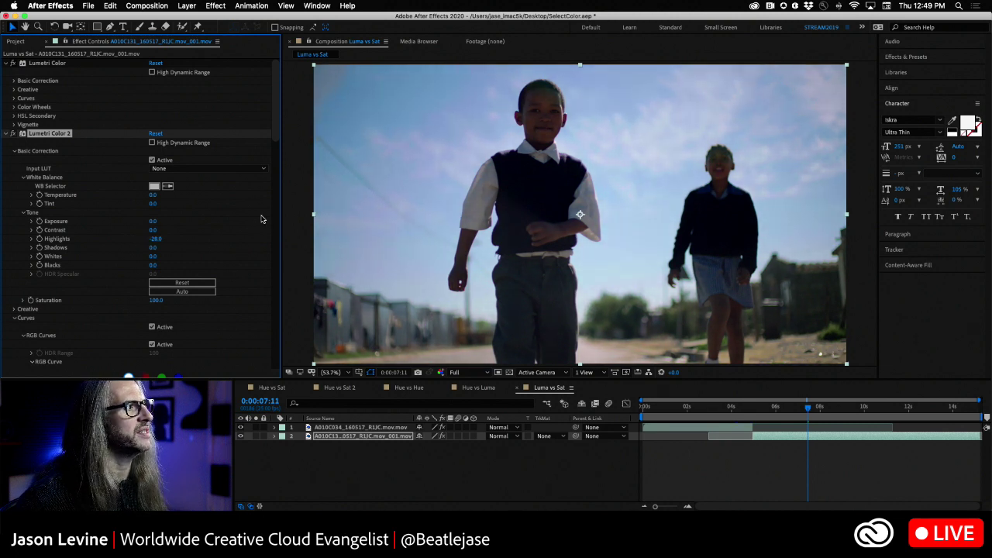
Step: Spread the two lower Luma vs Sat points apart, placing the brighter one directly beneath the raised point and slightly below the baseline
drag(274, 147, 269, 341)
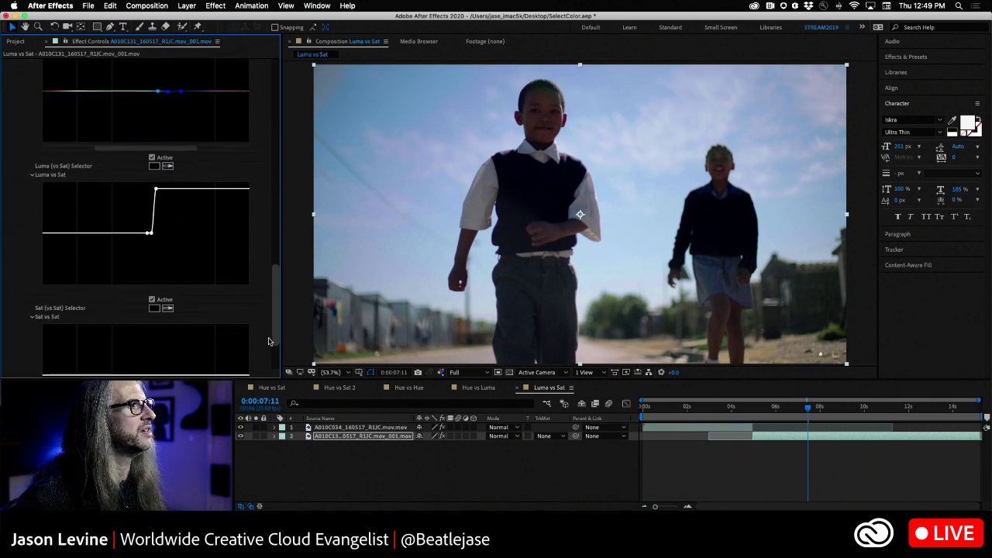
click(140, 232)
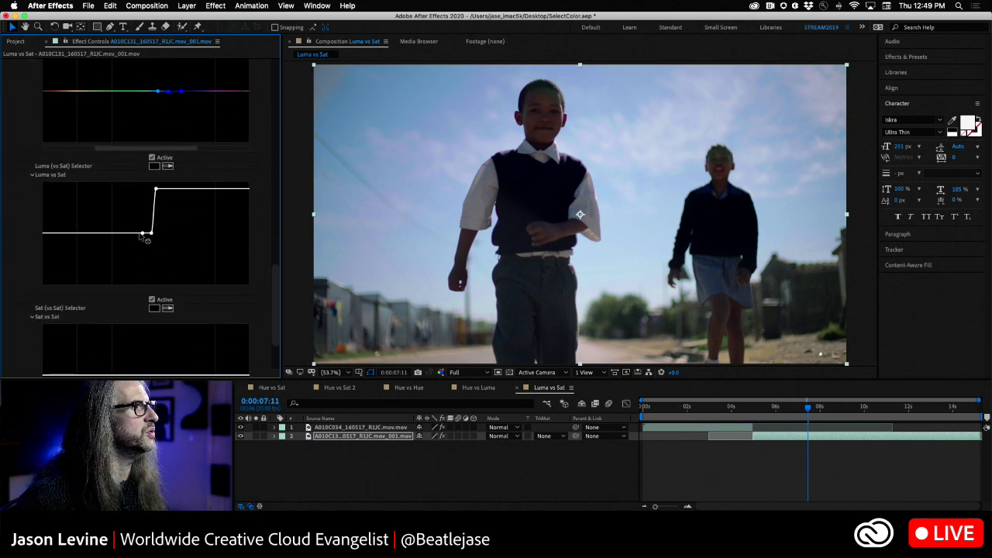
drag(150, 234, 158, 236)
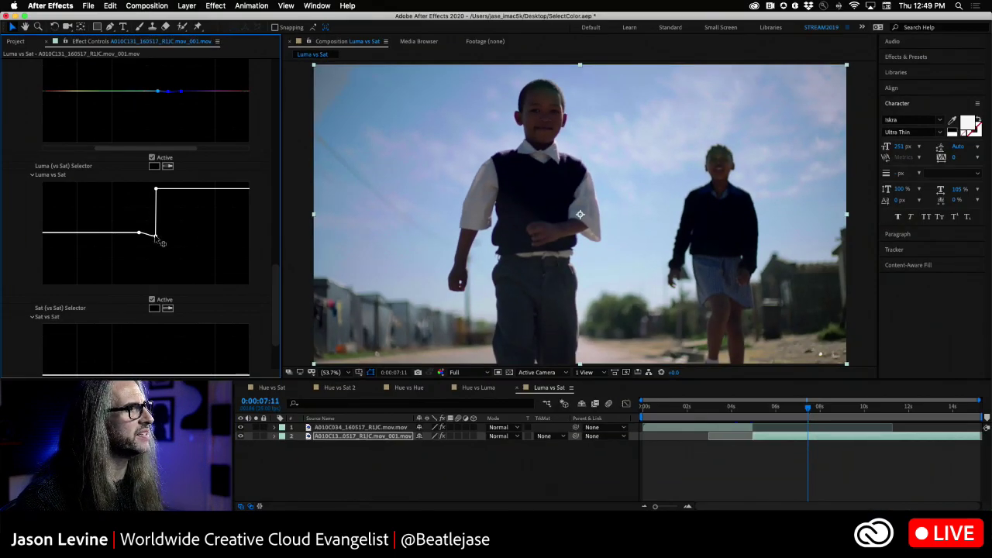
Step: Move the middle Luma vs Sat point directly above the darker baseline point to curve the rise, and compare the curve off and on
drag(155, 235, 139, 221)
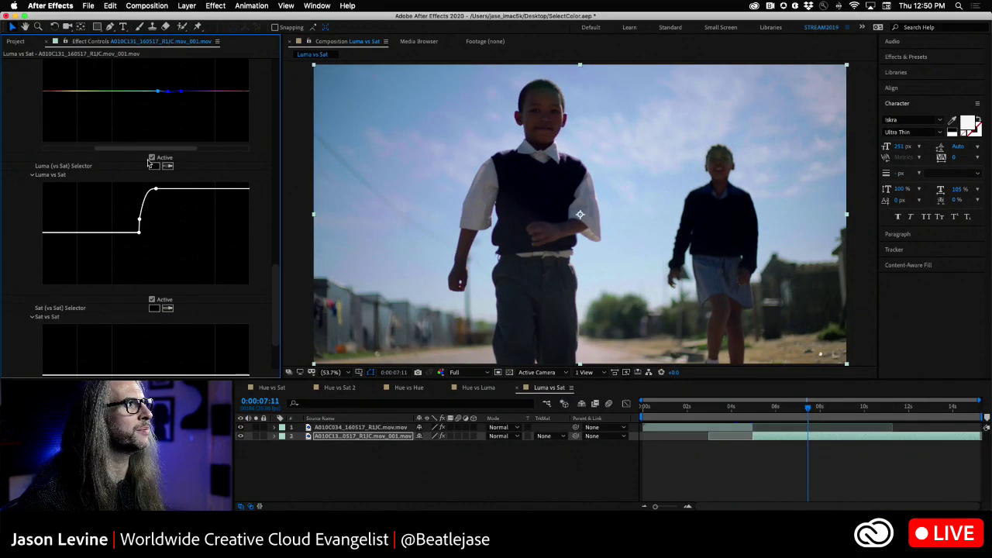
click(152, 157)
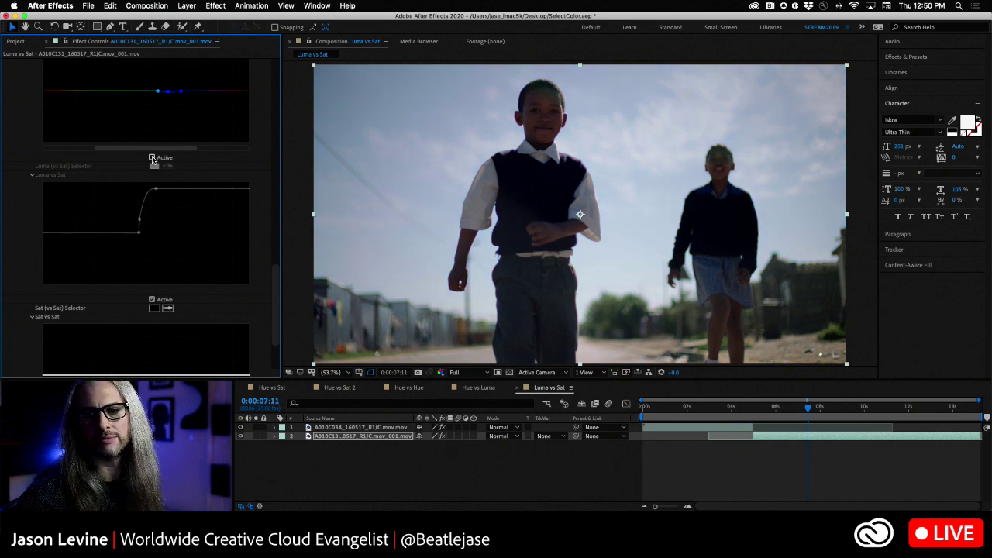
click(152, 158)
click(151, 158)
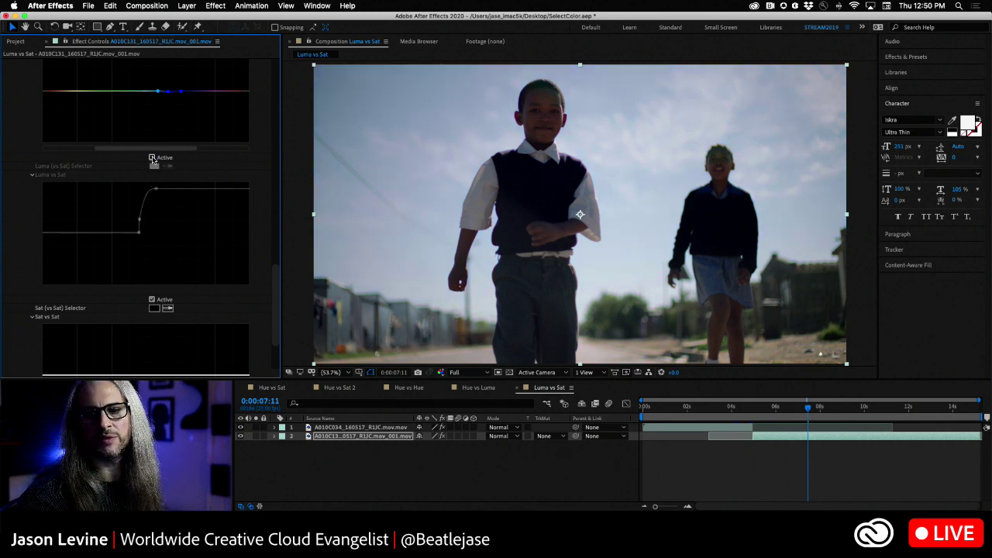
click(152, 157)
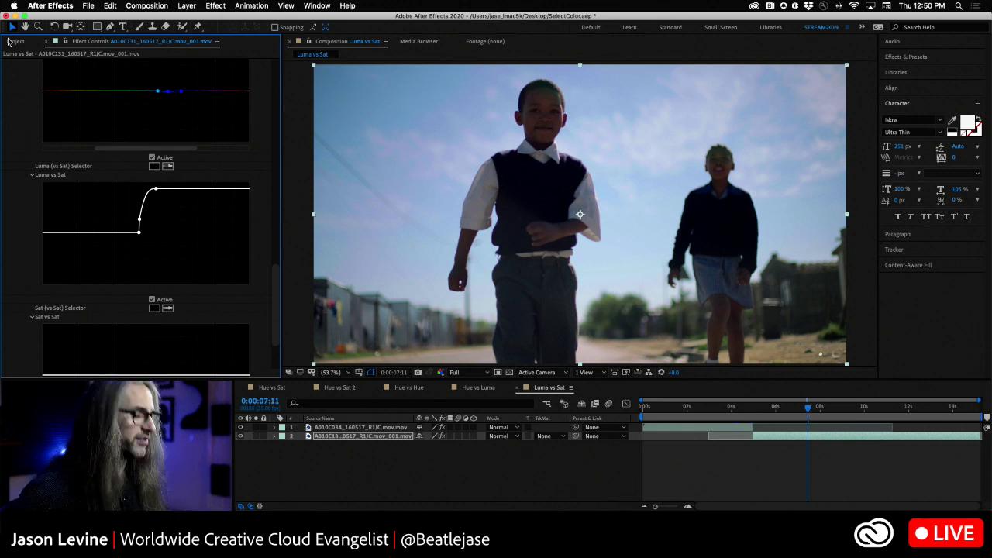
Step: Switch to Premiere Pro, select the last linked comp clip, inspect its Lumetri Color Hue Saturation Curves, and return to After Effects
key(super+Tab)
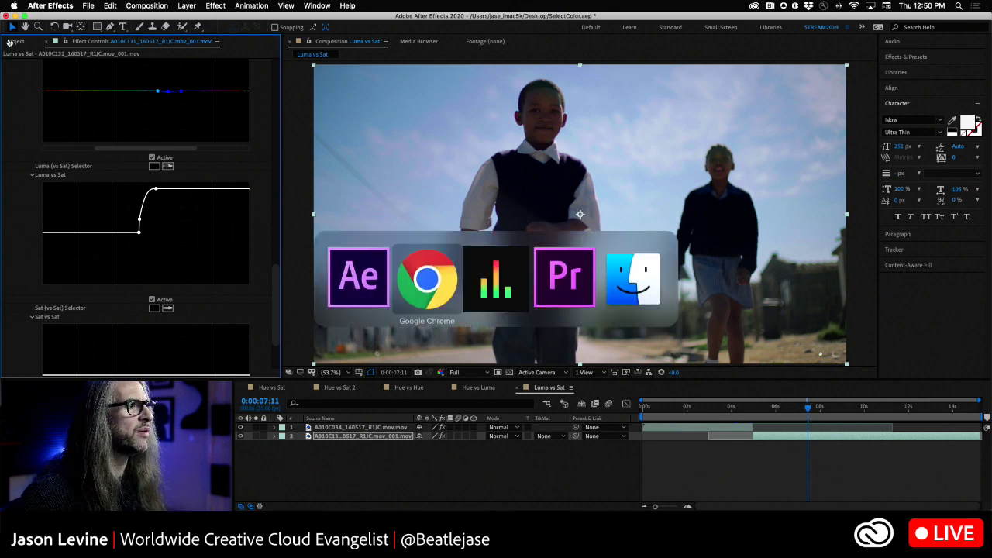
key(super+Tab)
key(super+Tab)
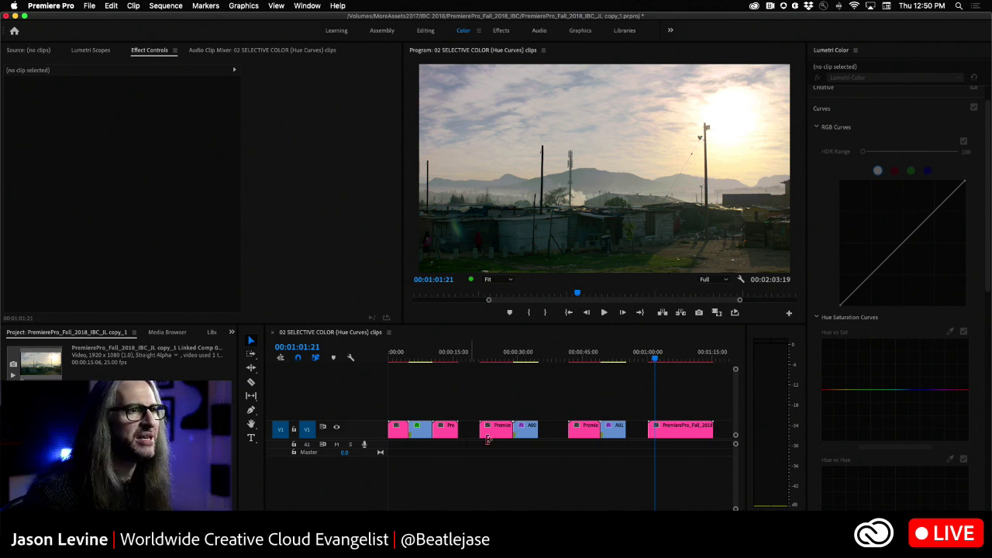
click(671, 432)
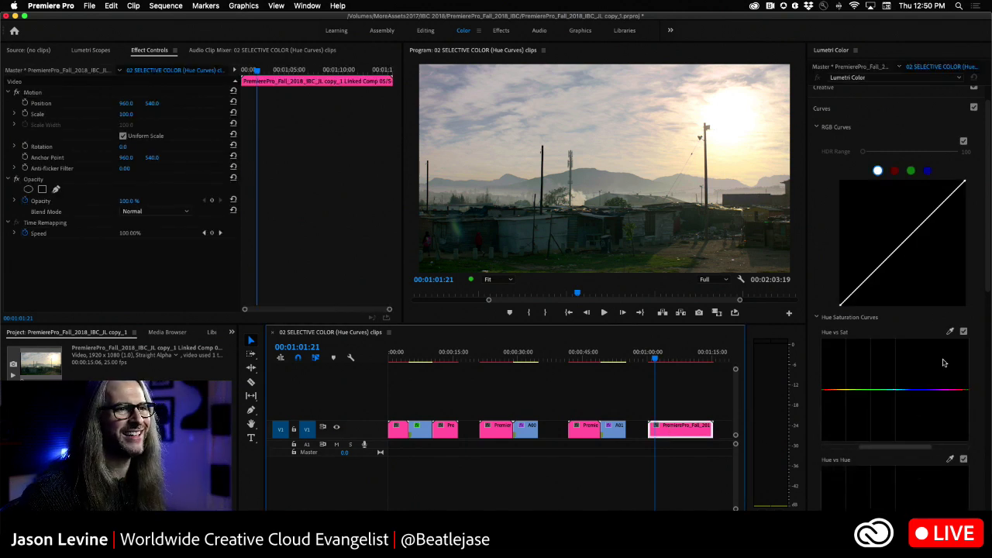
scroll(989, 284, down, 5)
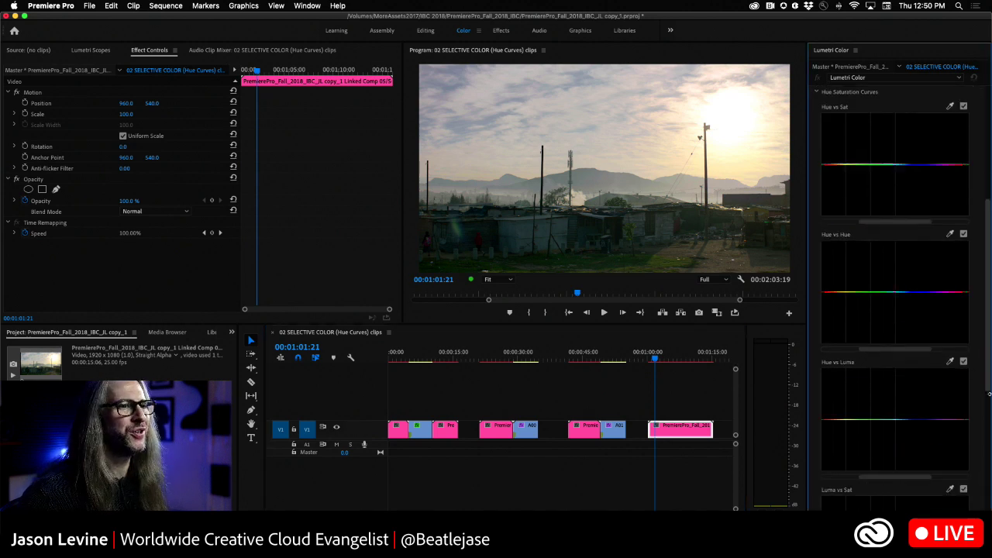
scroll(978, 174, up, 8)
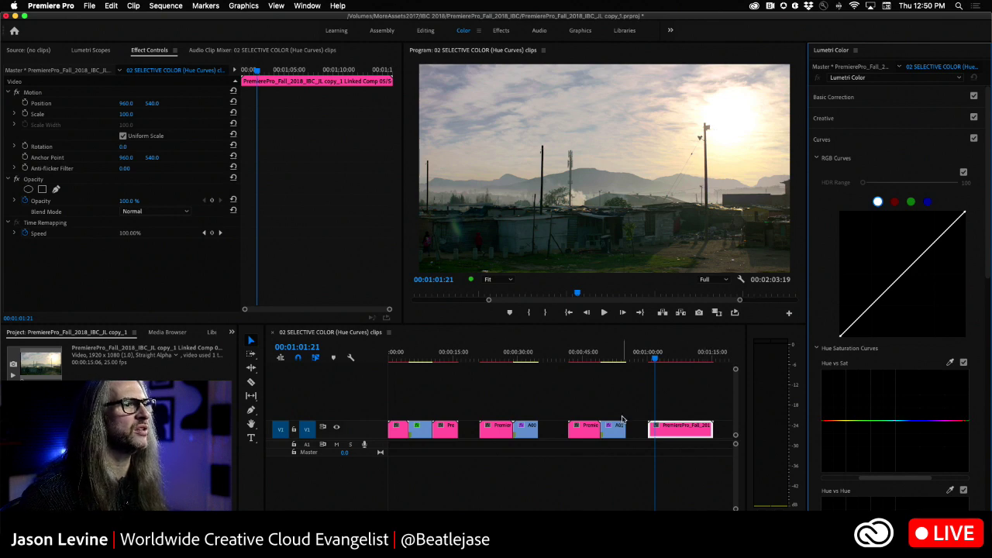
key(super+Tab)
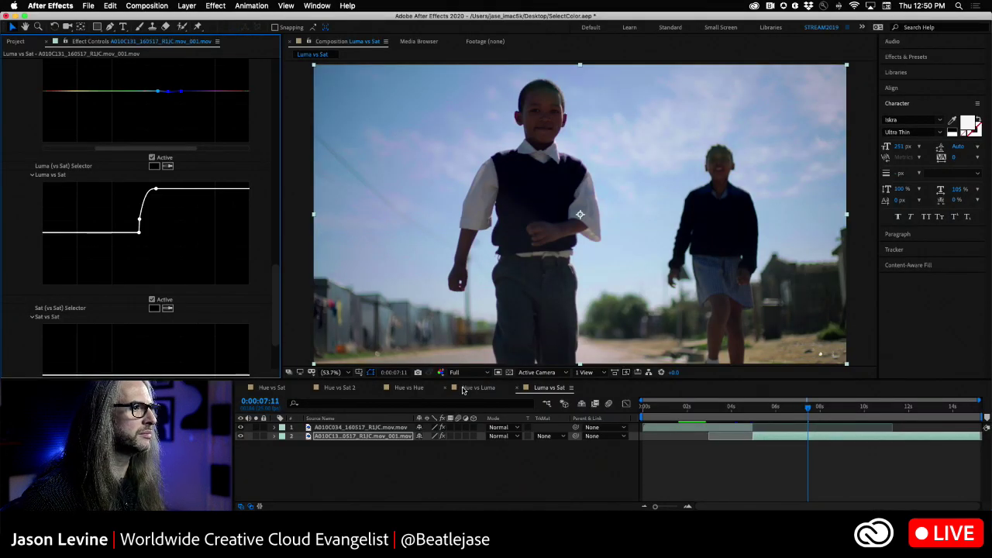
Step: Look through the hue curve compositions, return to Luma vs Sat at 0:00:02:00, and show the Luma vs Sat curve of the A010C034 sky clip
click(463, 390)
click(424, 390)
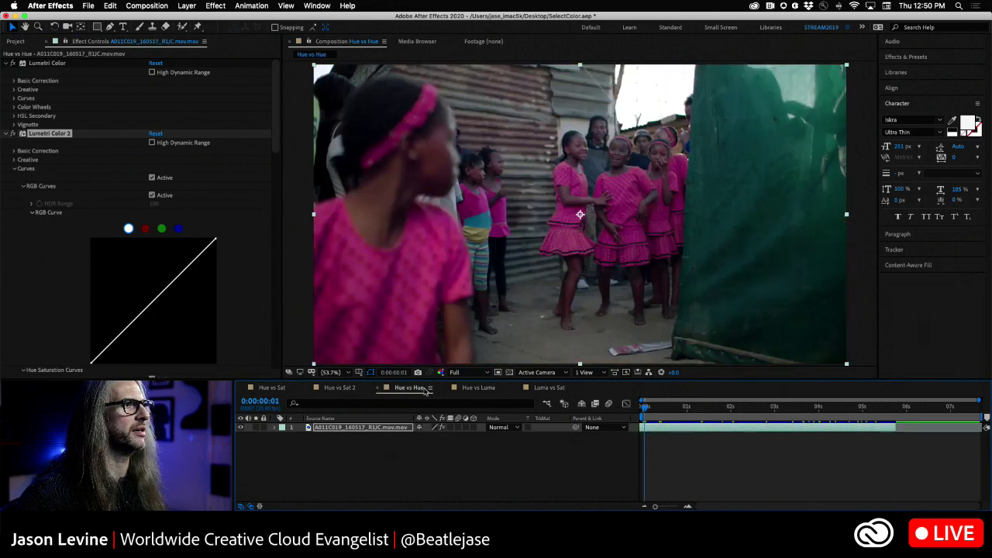
click(479, 388)
click(547, 388)
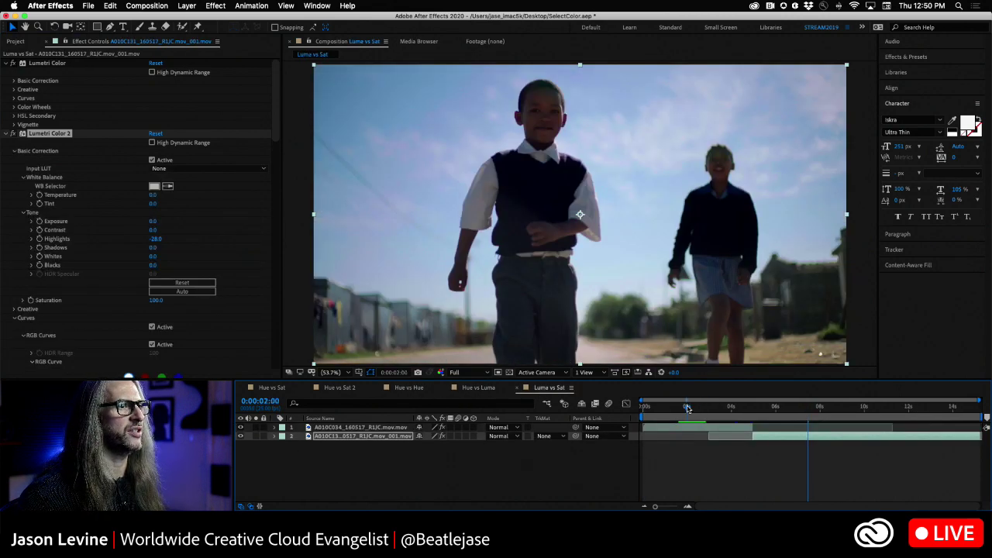
click(687, 406)
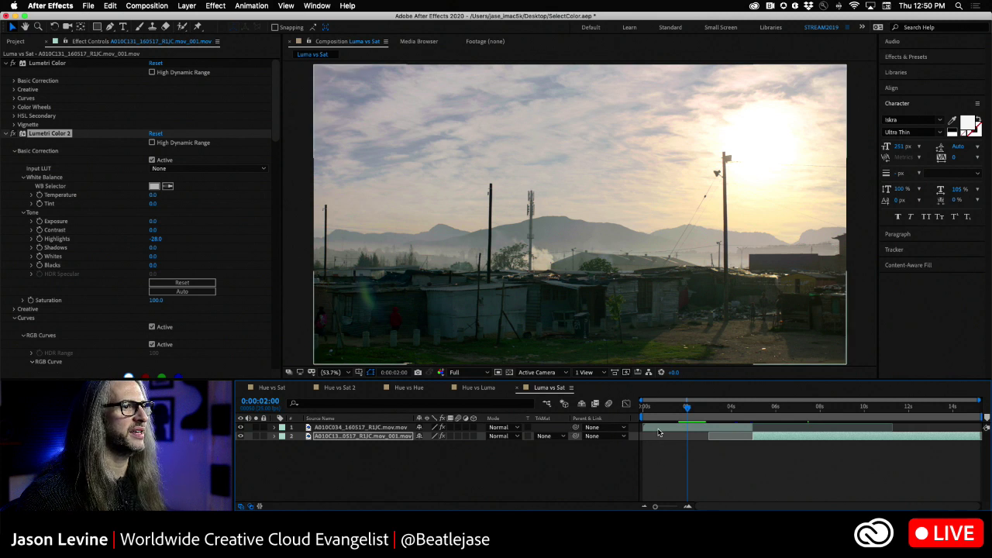
click(658, 429)
drag(275, 147, 288, 355)
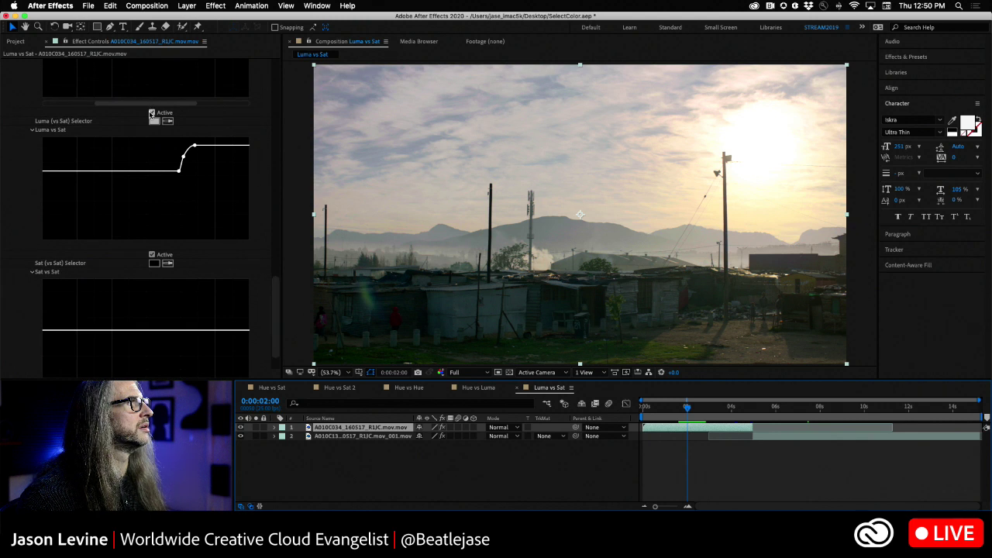
Step: Turn Luma vs Sat off and back on for the A010C034 clip, checking both states in Premiere Pro and returning to After Effects
click(152, 113)
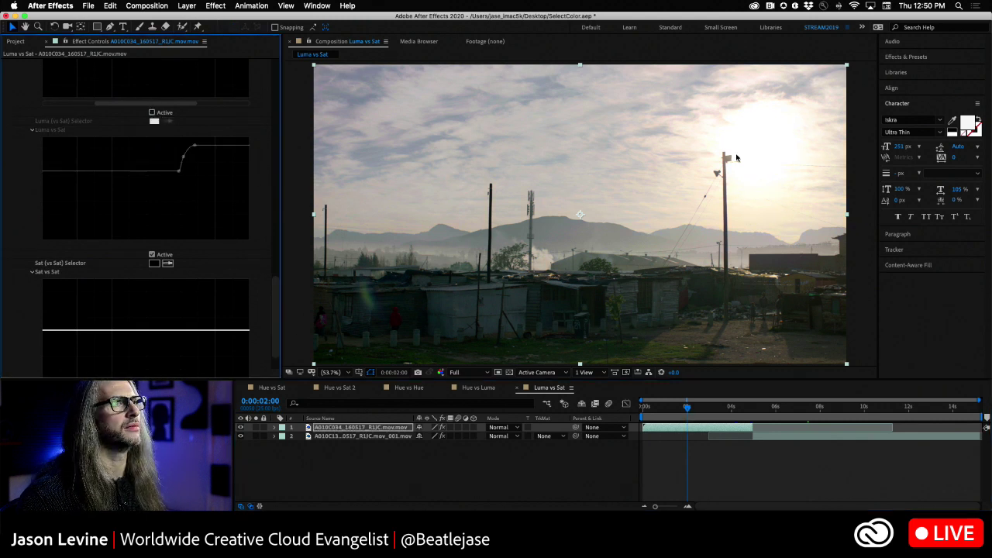
key(super+Tab)
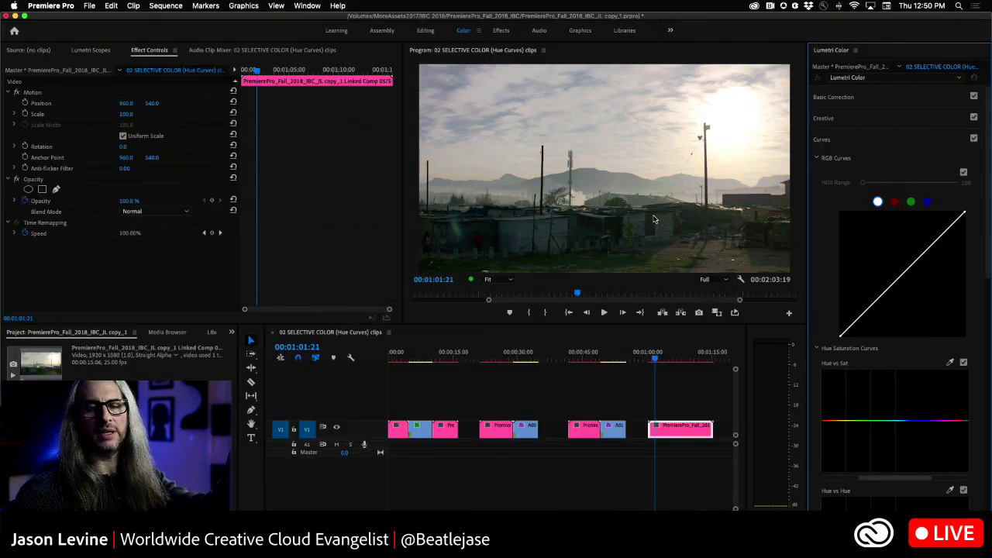
key(super+Tab)
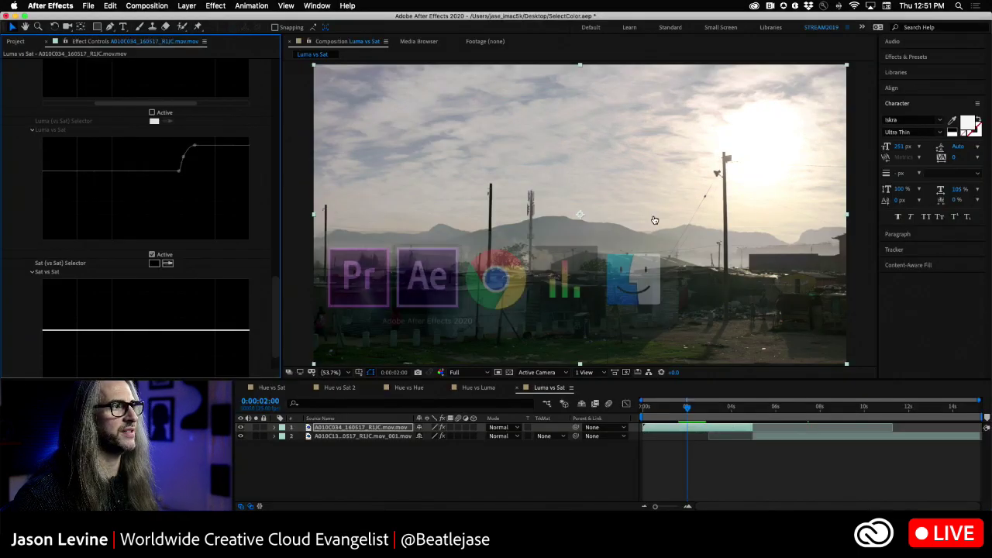
click(152, 112)
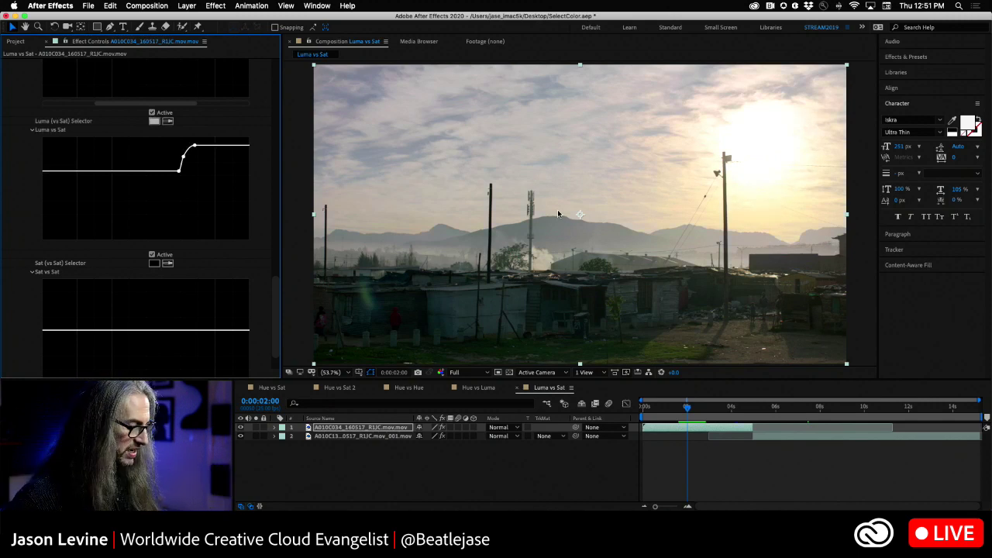
key(super+Tab)
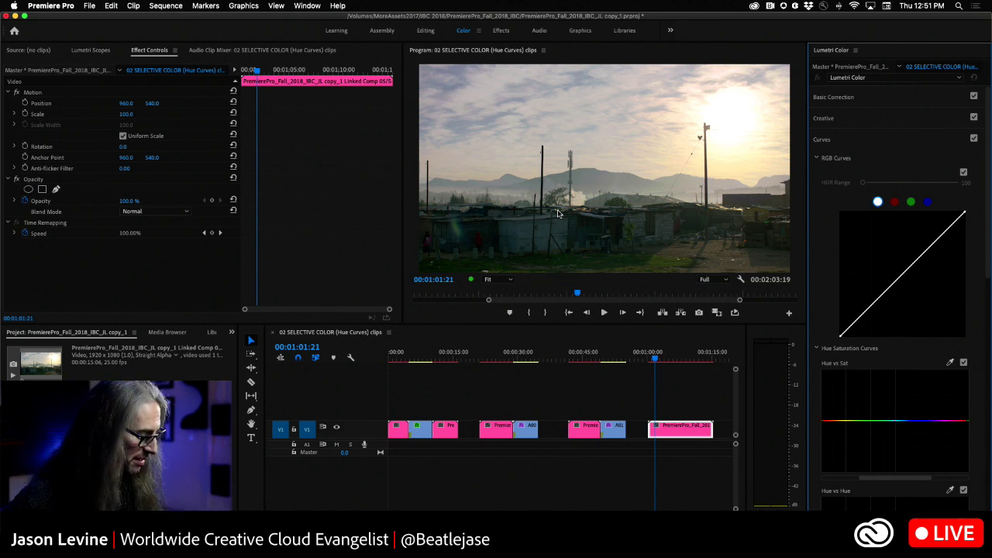
key(super+Tab)
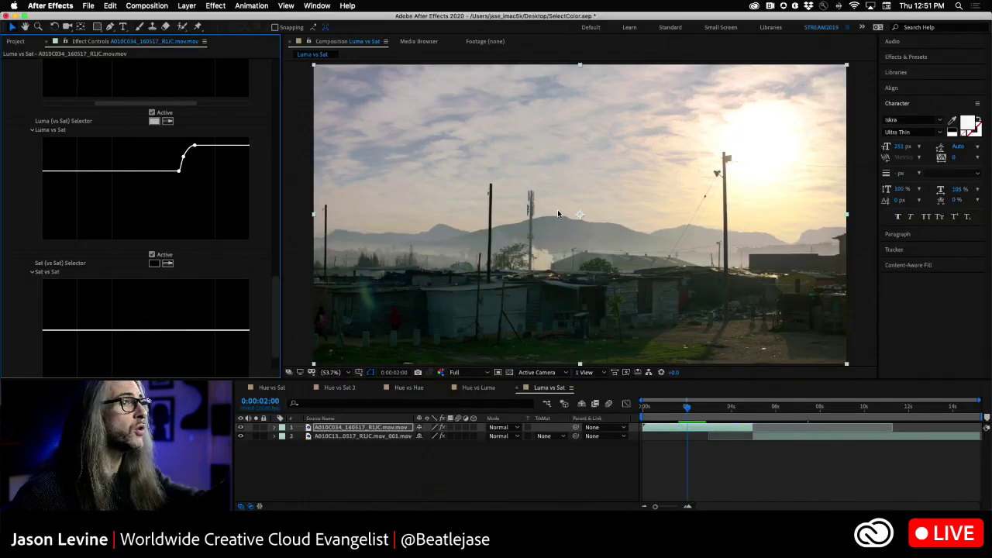